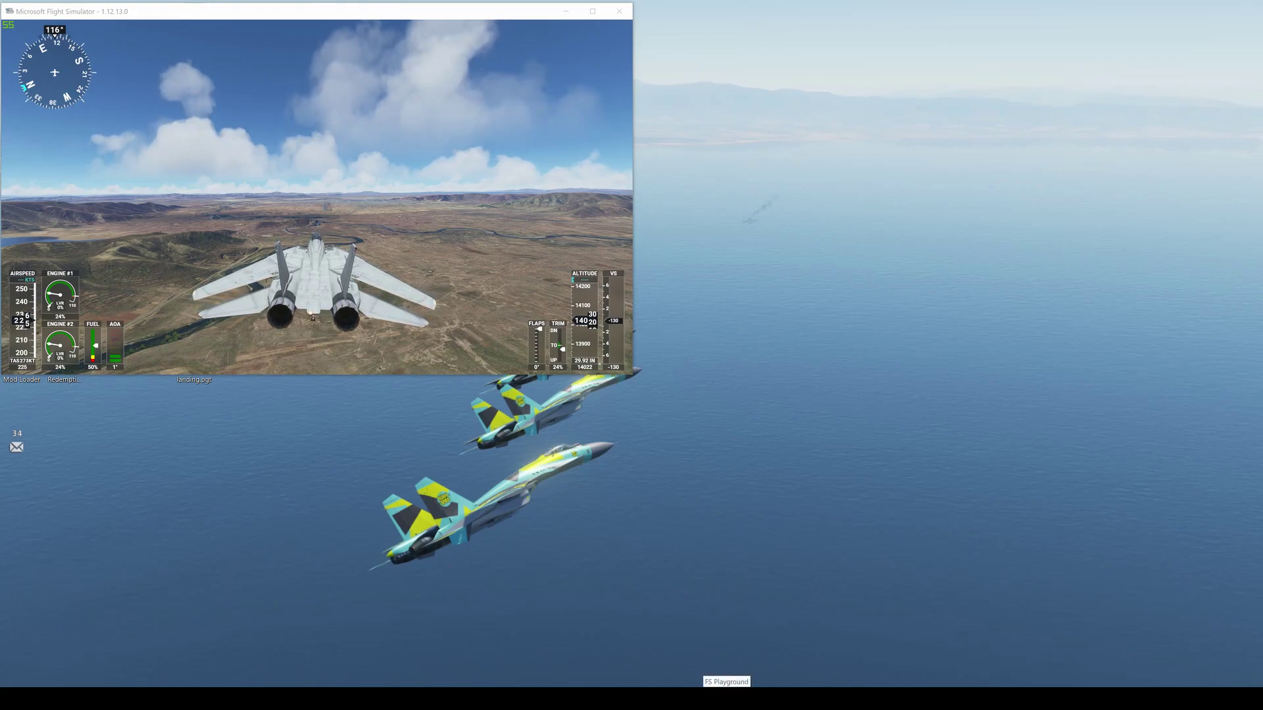
Step: Place FS Playground to the right of the sim and open its flight recording page
{"action": "left_click", "coordinate": [727, 698]}
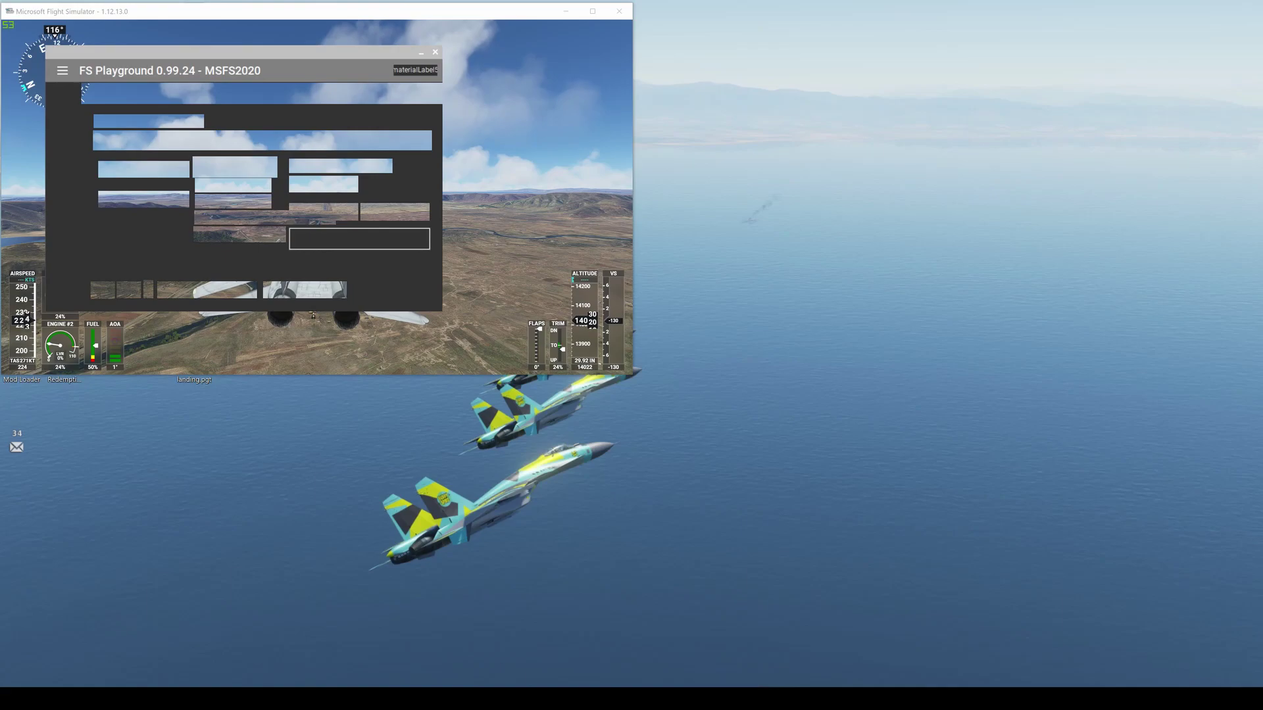
{"action": "left_click_drag", "start_coordinate": [219, 100], "coordinate": [761, 175]}
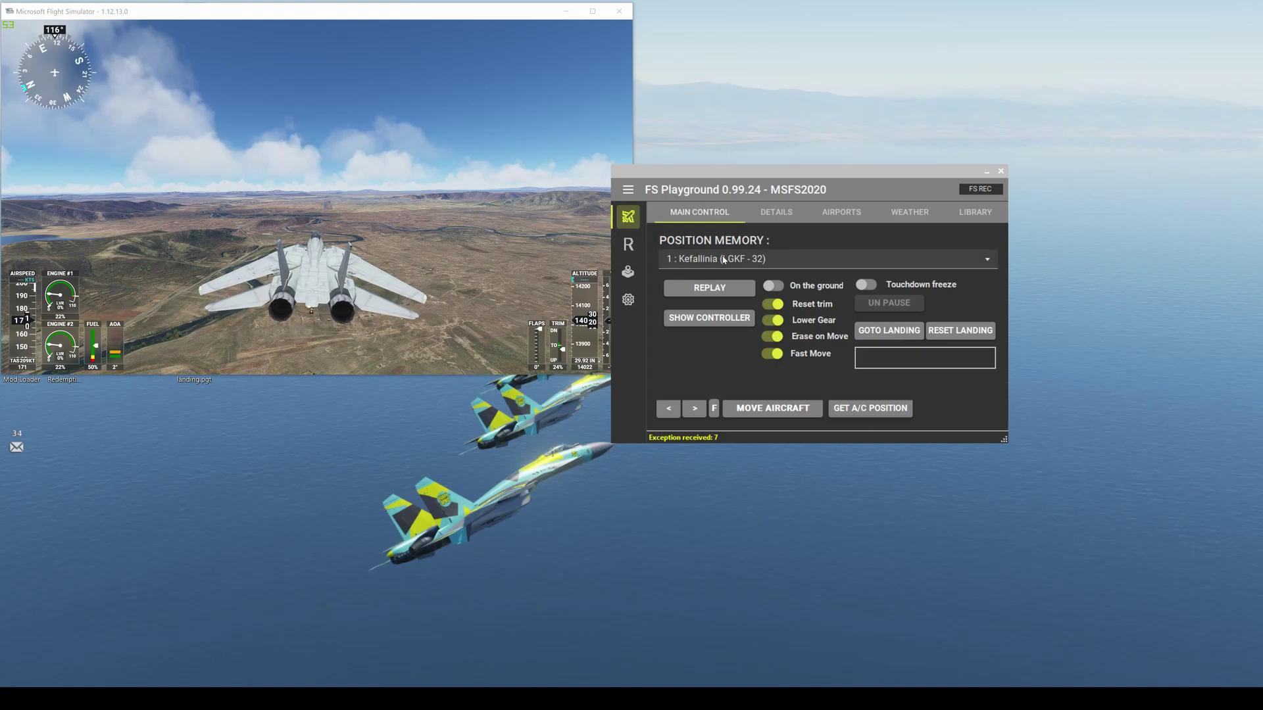
{"action": "left_click", "coordinate": [628, 246]}
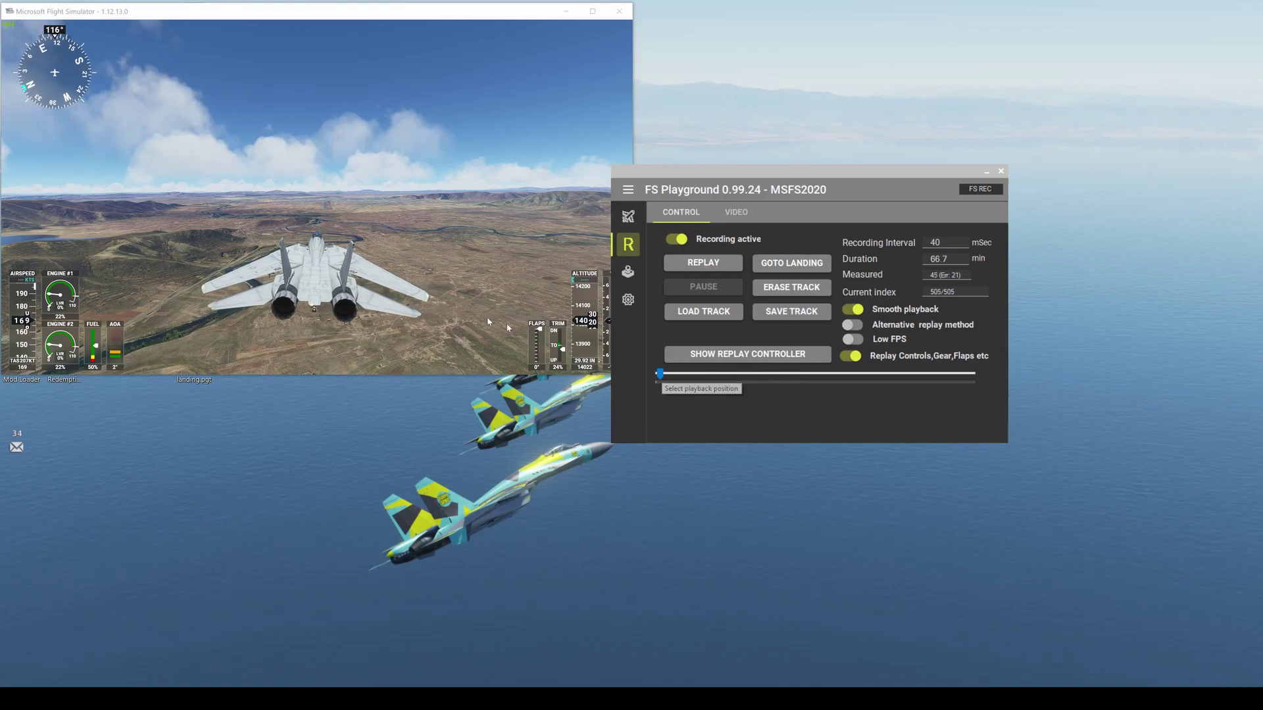
Step: Switch focus between the sim and FS Playground, then shift FS Playground slightly right
{"action": "left_click", "coordinate": [416, 263]}
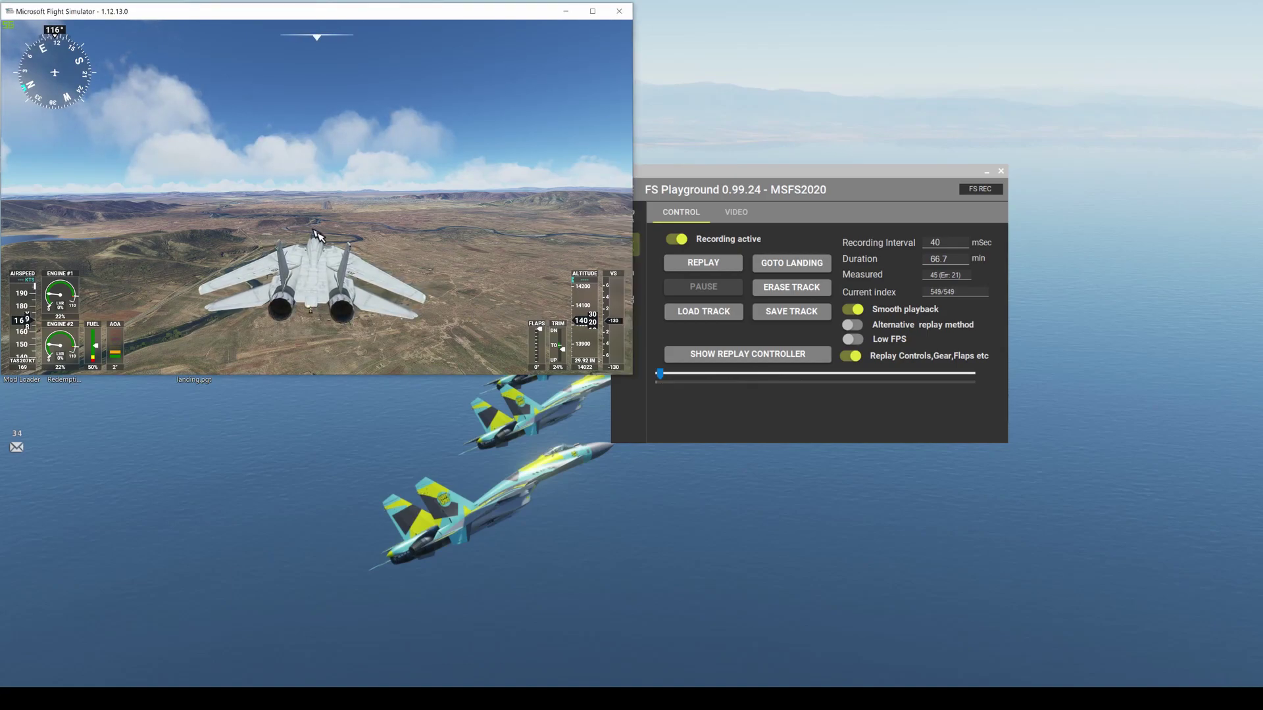
{"action": "left_click", "coordinate": [736, 421]}
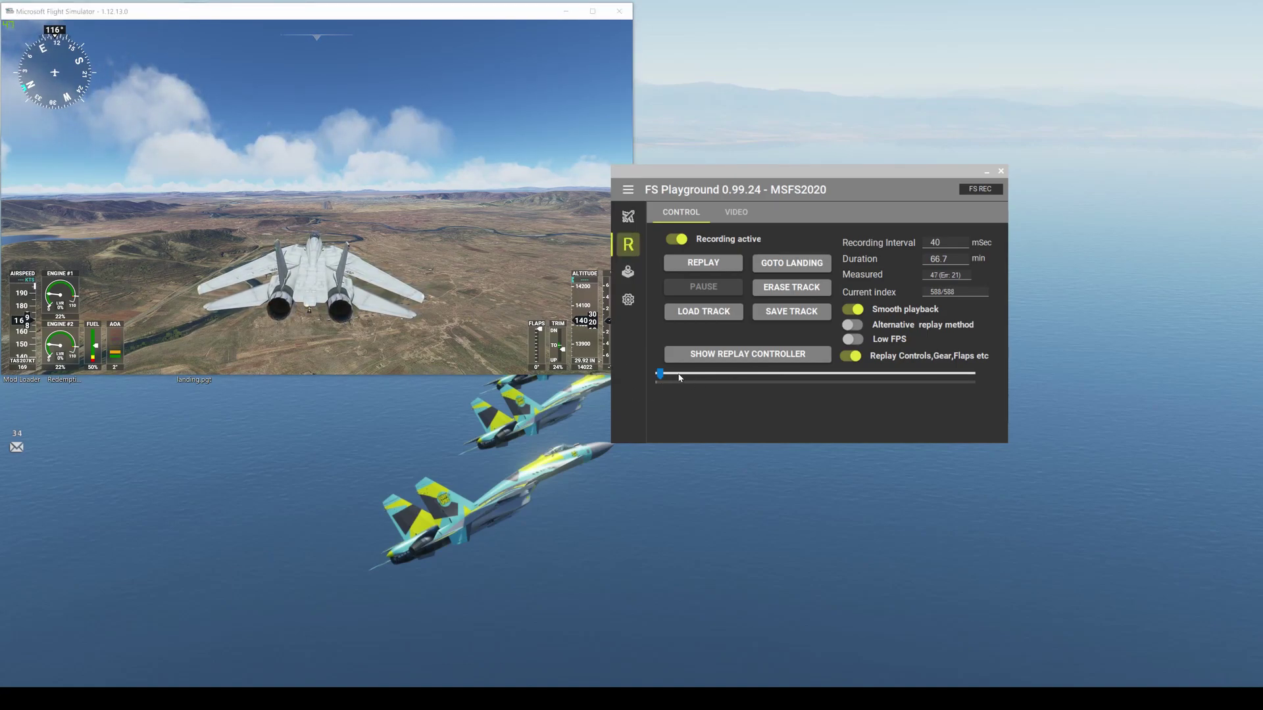
{"action": "left_click", "coordinate": [455, 231]}
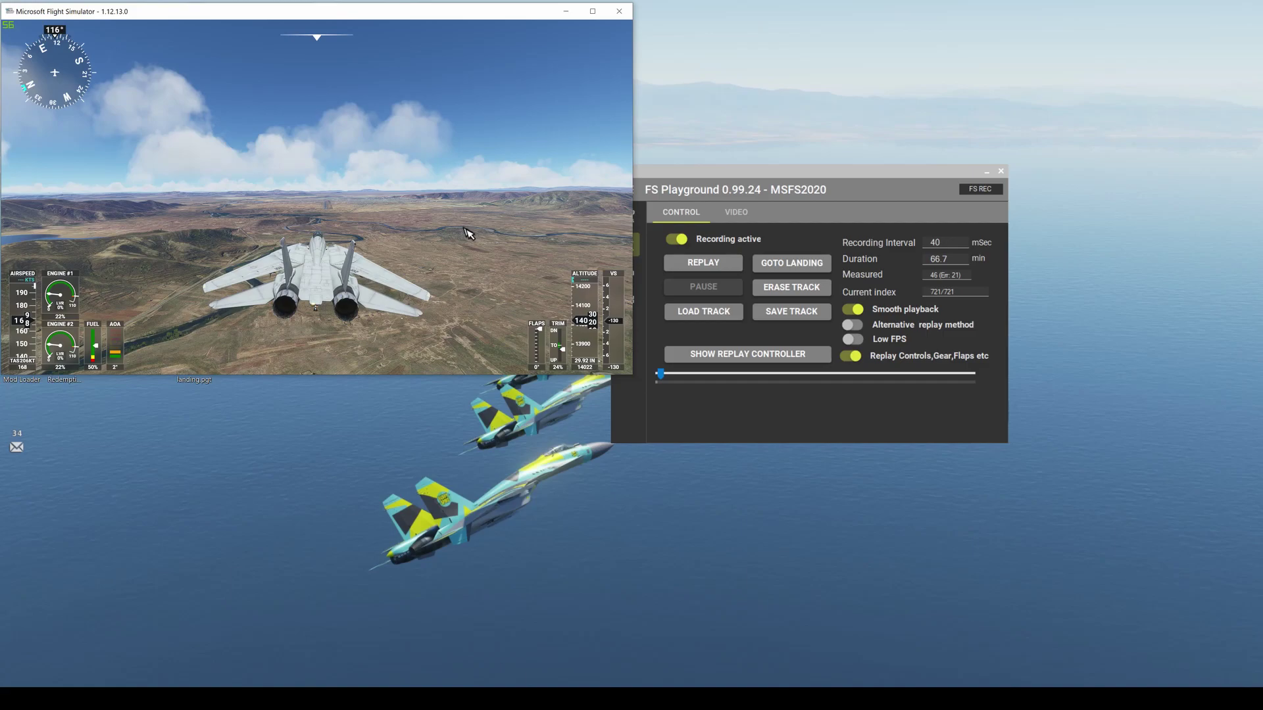
{"action": "left_click_drag", "start_coordinate": [698, 178], "coordinate": [746, 166]}
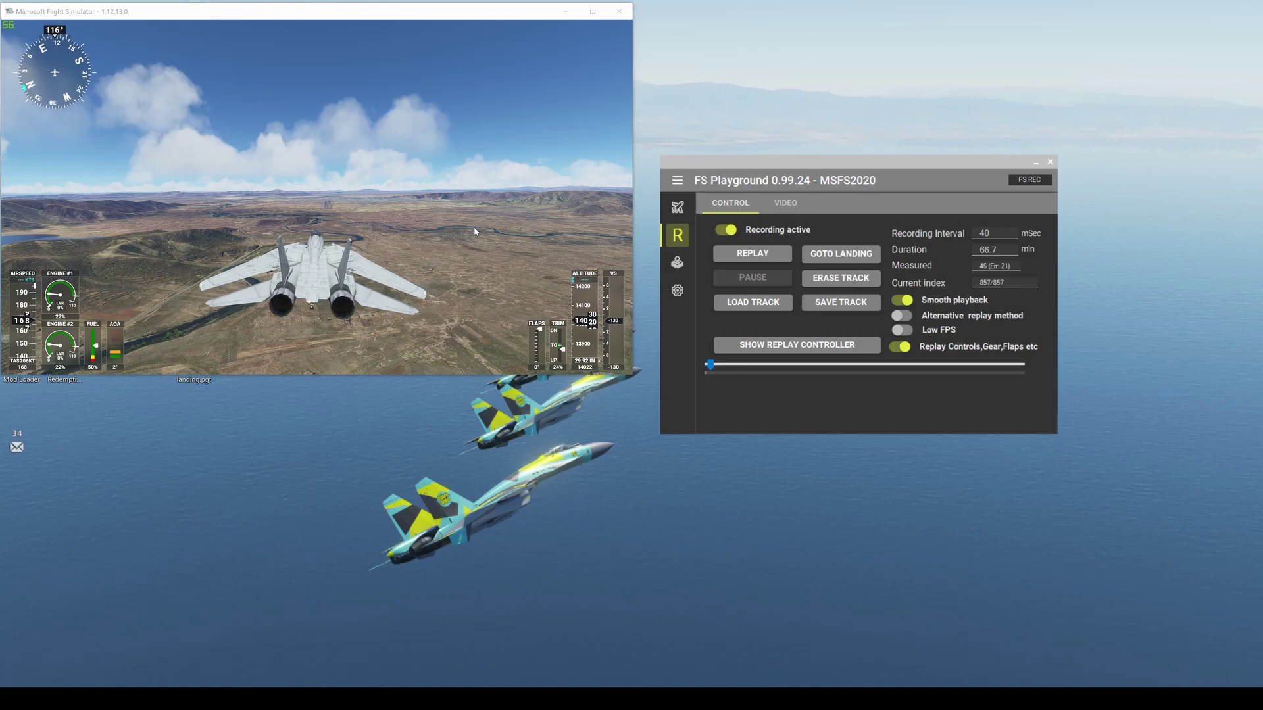
Step: Land the F-14 with the airbrake deployed, view it from the left, and window the sim
{"action": "left_click", "coordinate": [411, 236]}
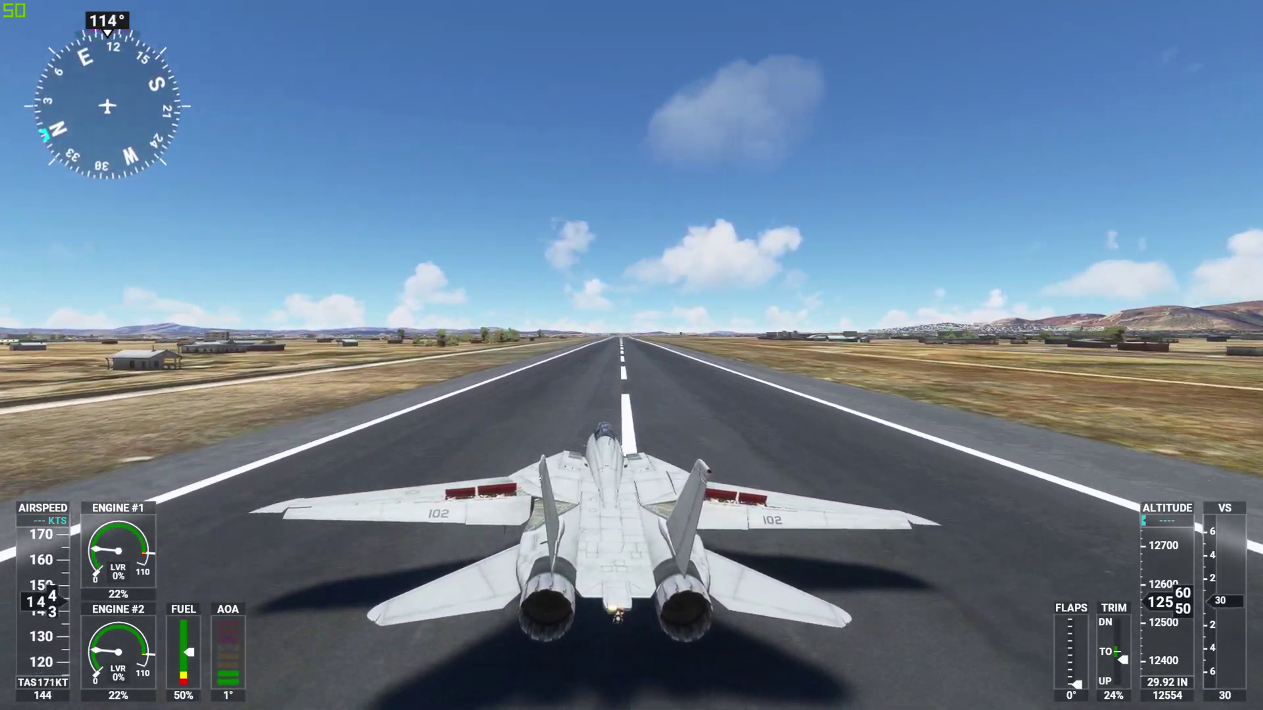
{"action": "key", "text": "slash"}
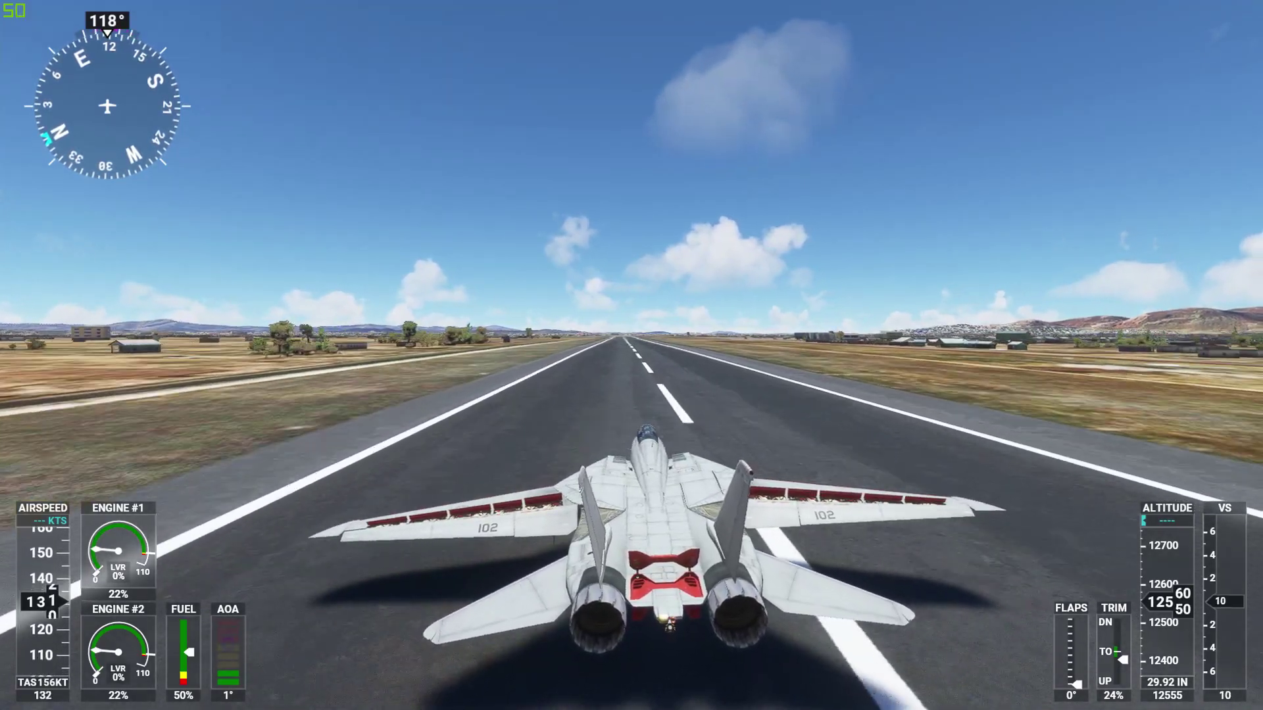
{"action": "key", "text": "Left"}
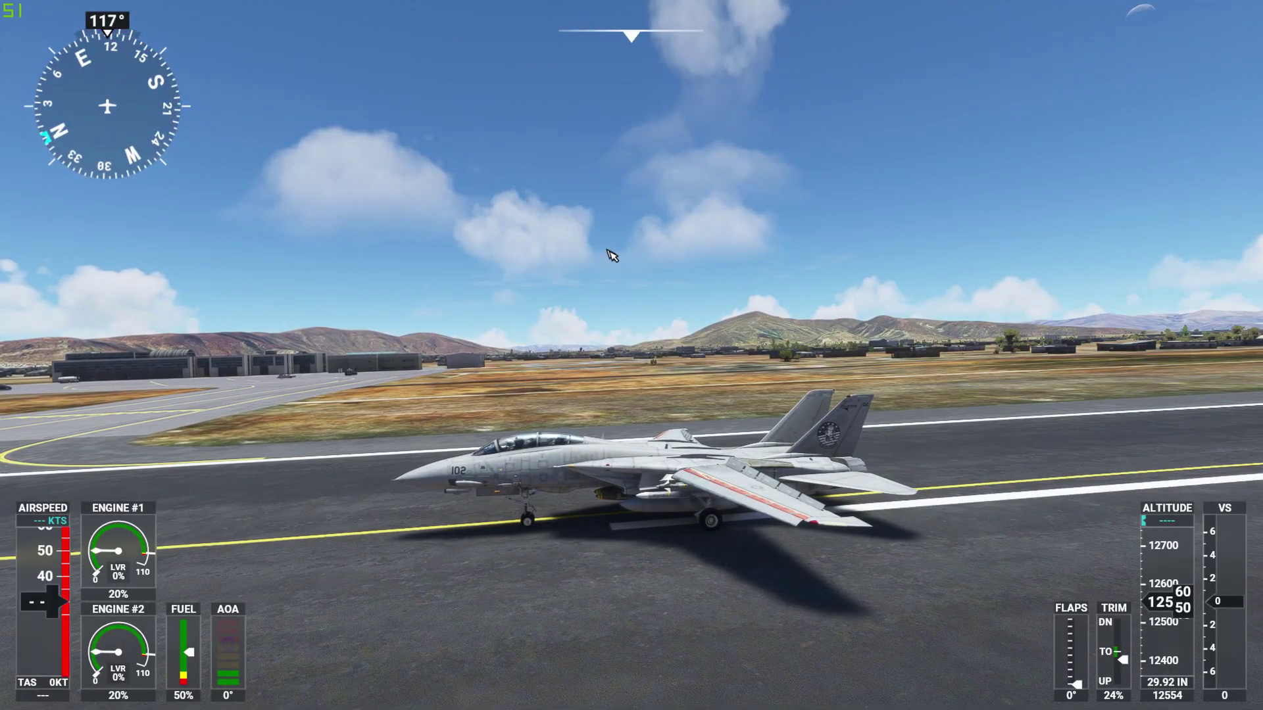
{"action": "key", "text": "alt+Return"}
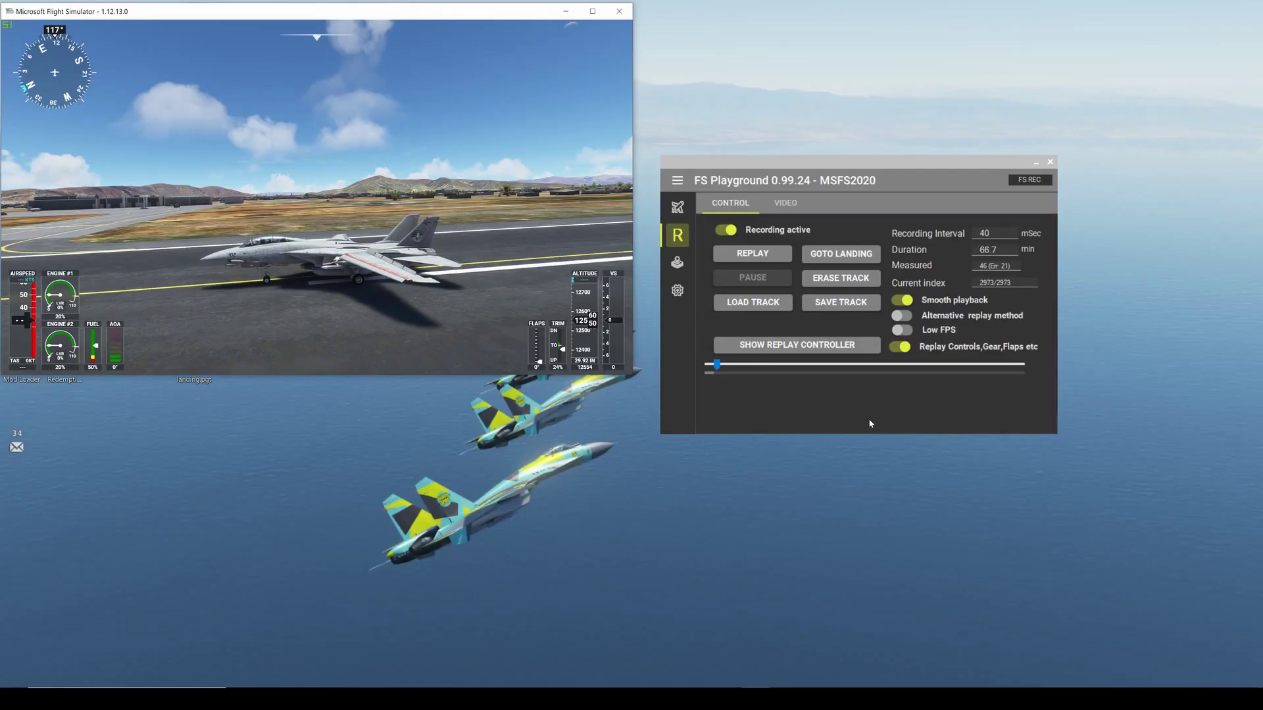
Step: Replay the recorded F-14 flight in the fullscreen sim, jumping ahead toward the landing
{"action": "left_click", "coordinate": [776, 350]}
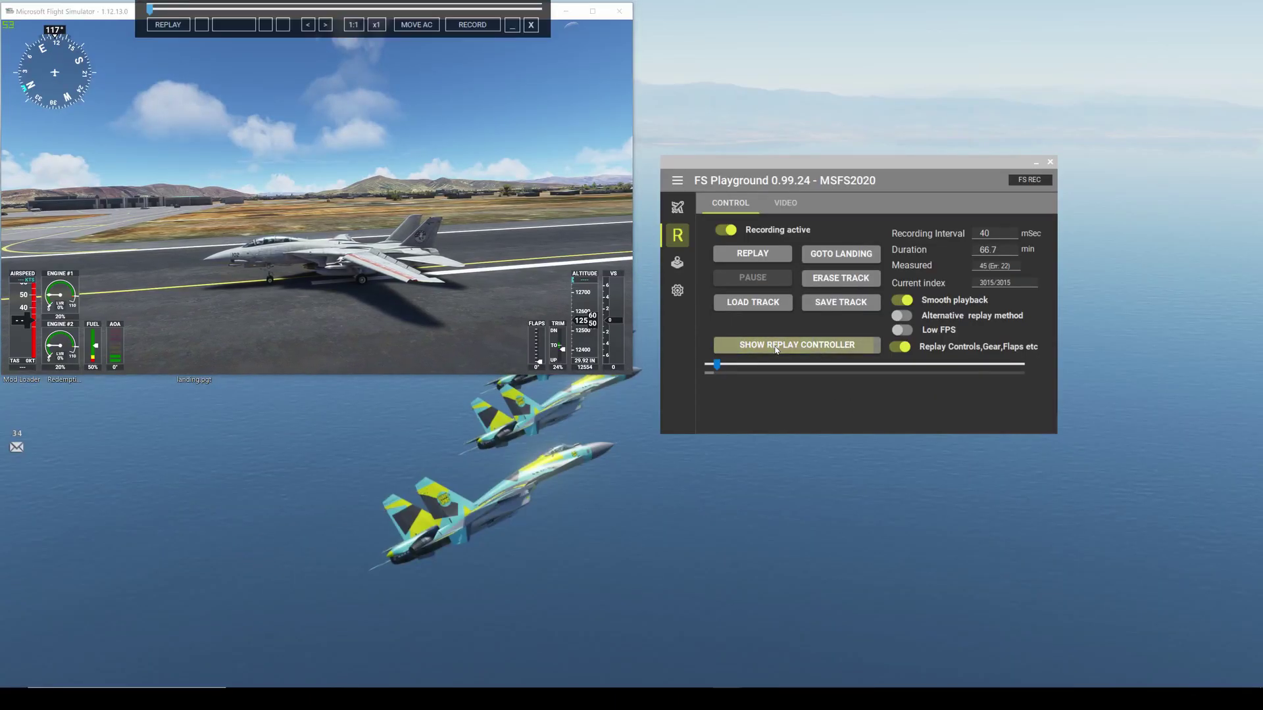
{"action": "left_click", "coordinate": [527, 29]}
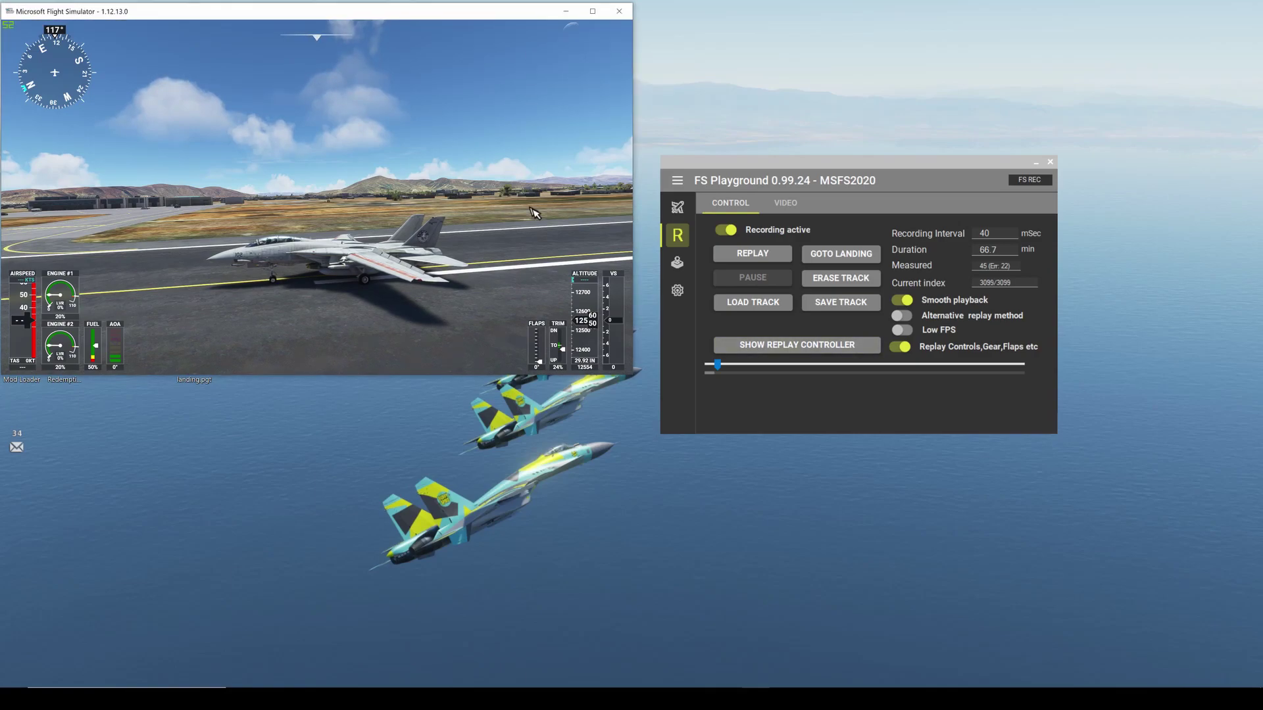
{"action": "key", "text": "alt+Return"}
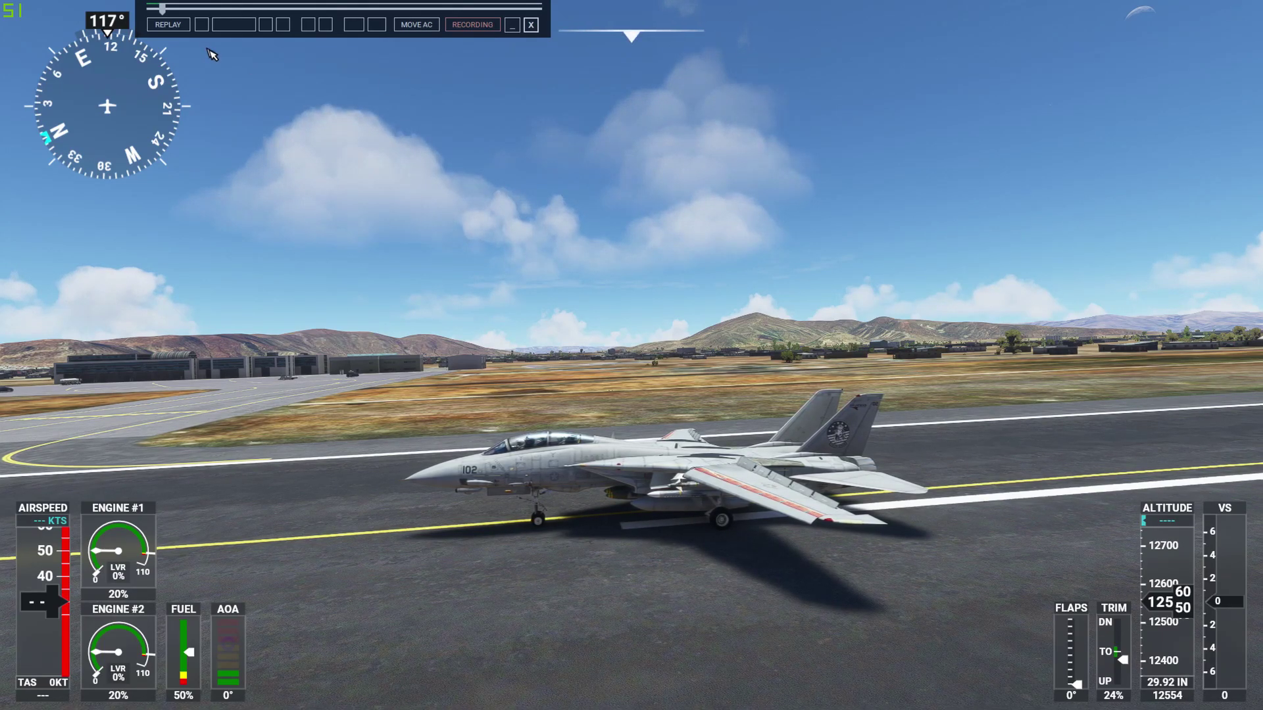
{"action": "left_click", "coordinate": [168, 25]}
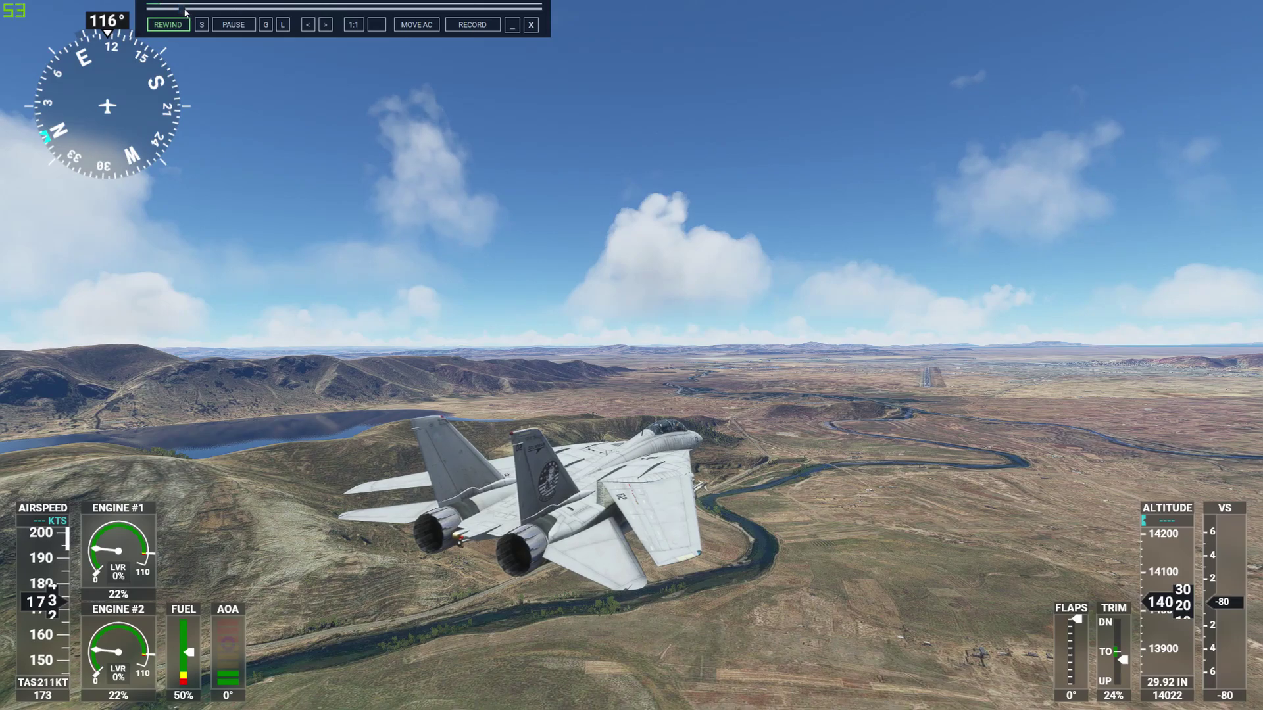
{"action": "left_click_drag", "start_coordinate": [262, 11], "coordinate": [397, 11]}
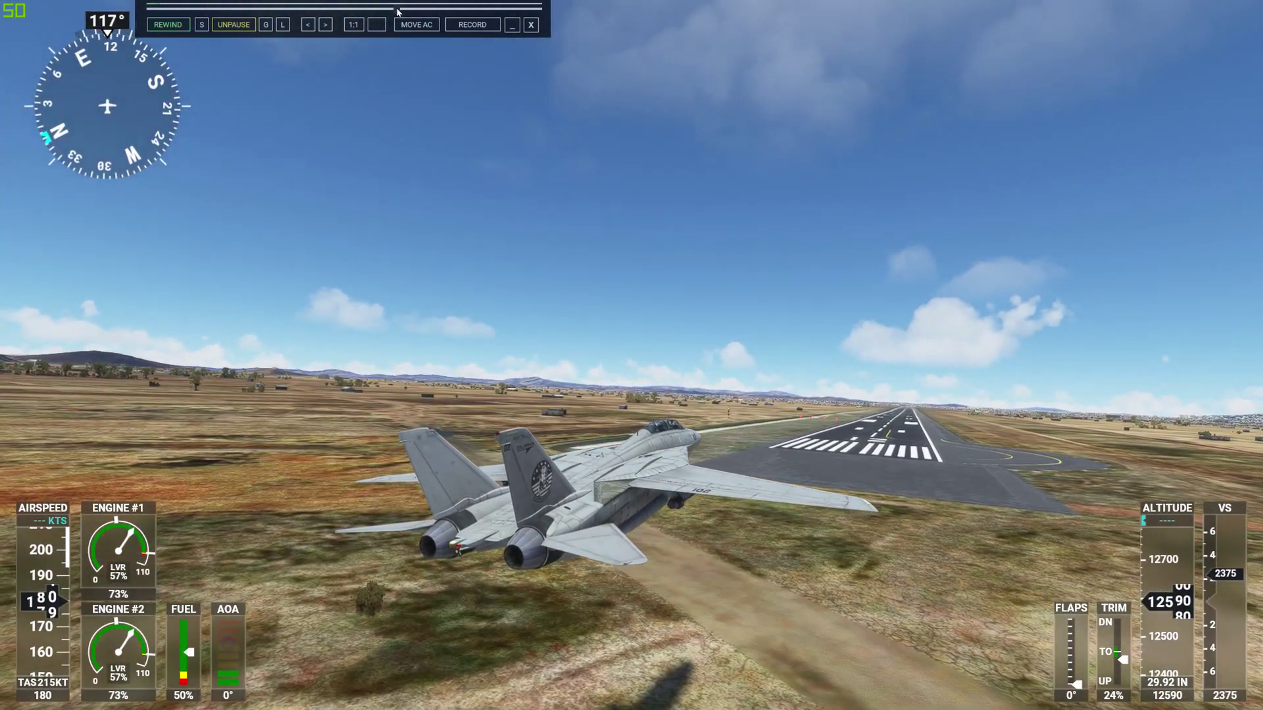
Step: Switch to the showcase drone camera, circle the jet, resume the replay and minimize its panel
{"action": "mouse_move", "coordinate": [545, 65]}
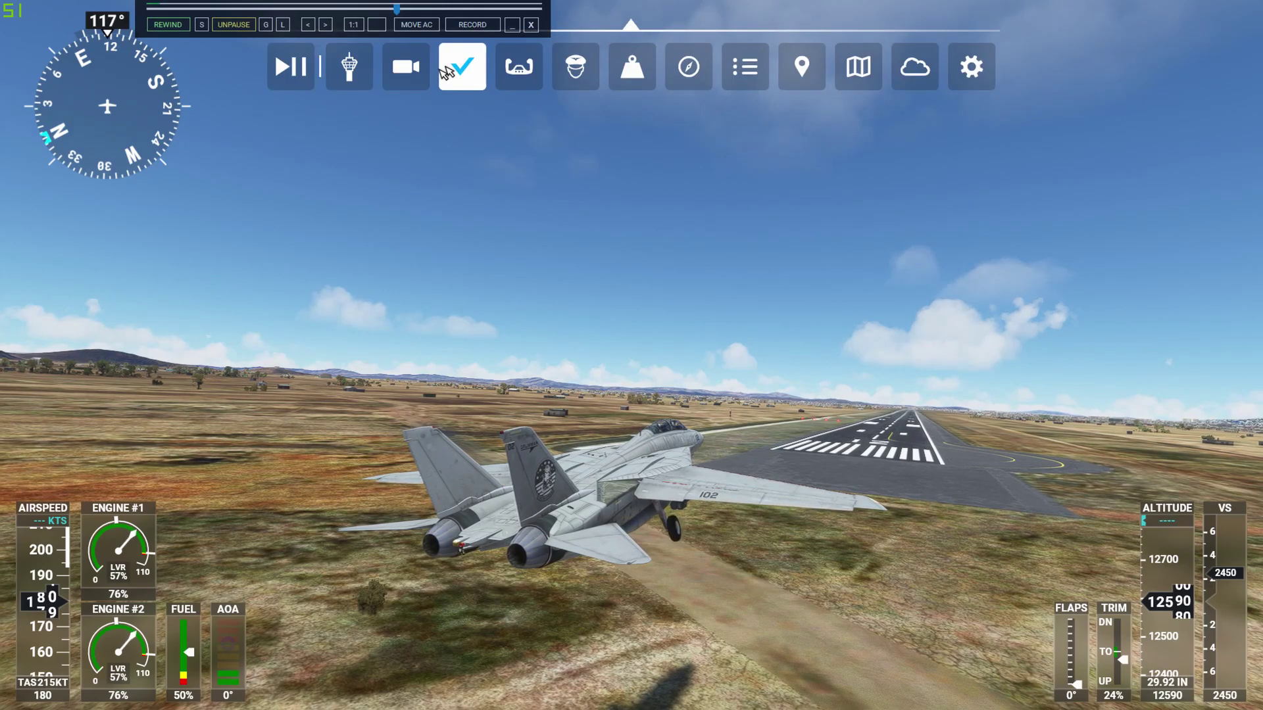
{"action": "left_click", "coordinate": [408, 65]}
{"action": "left_click", "coordinate": [565, 255]}
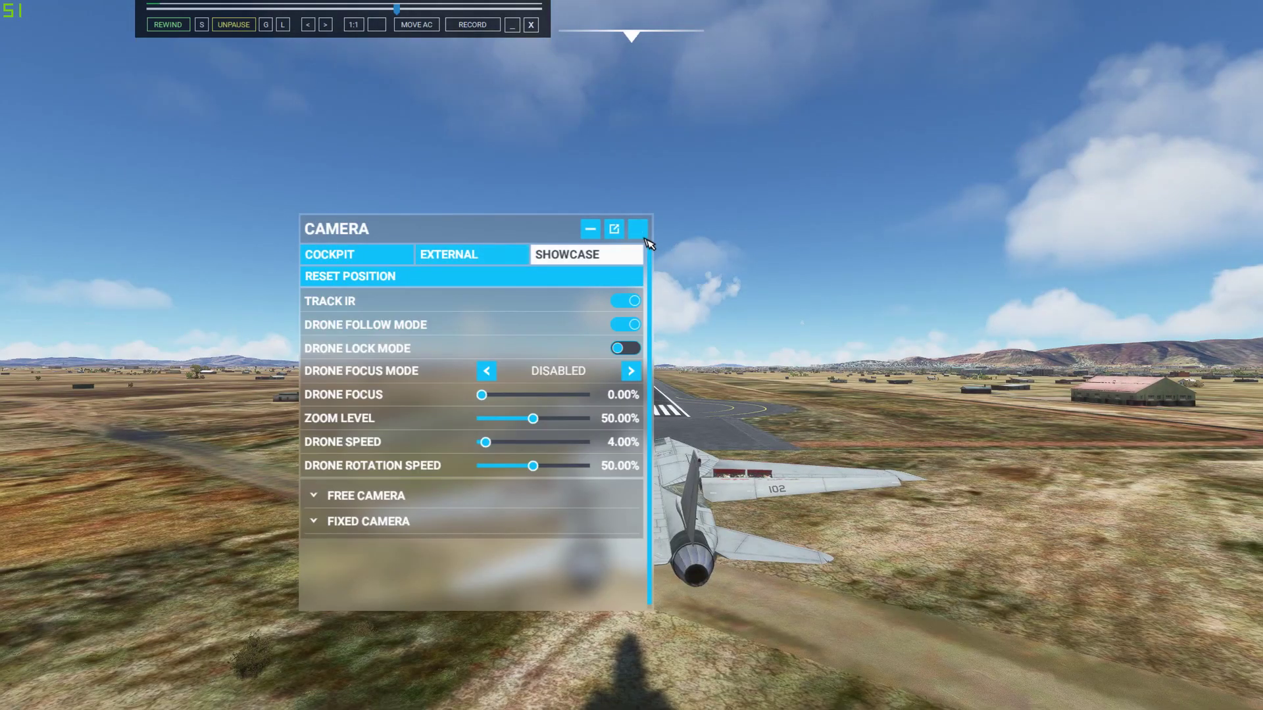
{"action": "left_click", "coordinate": [637, 229]}
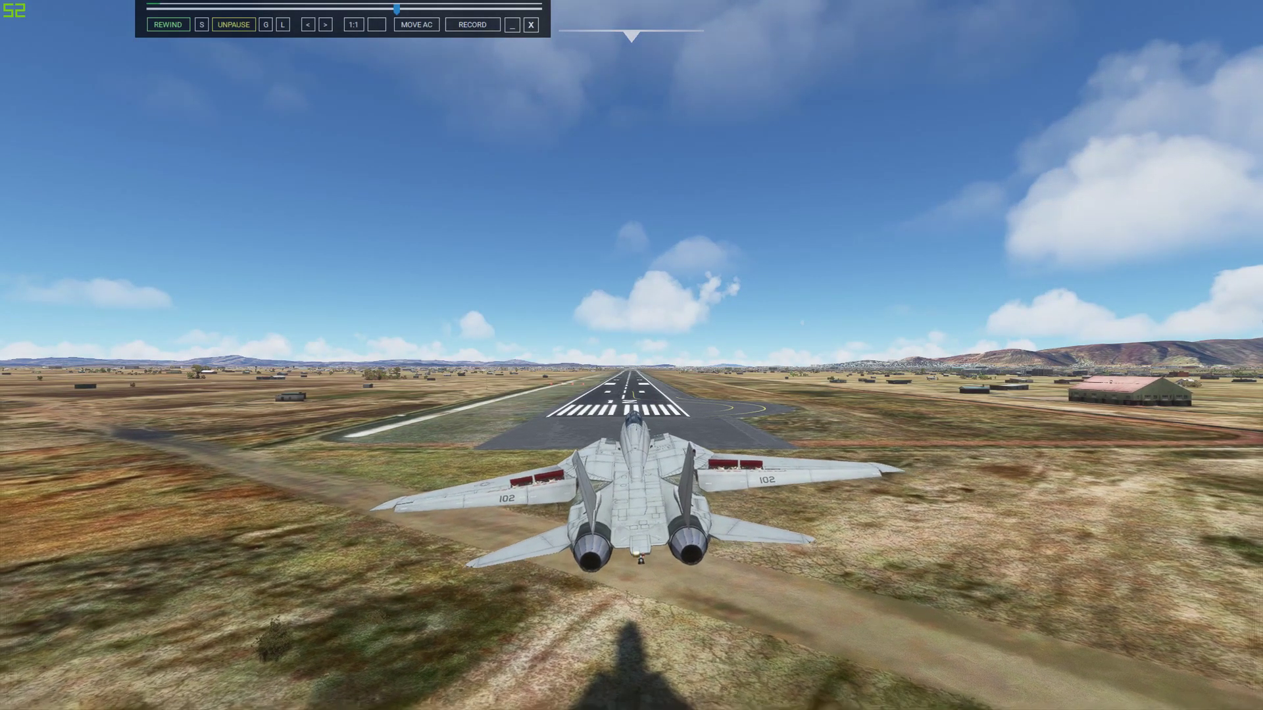
{"action": "key", "text": "d"}
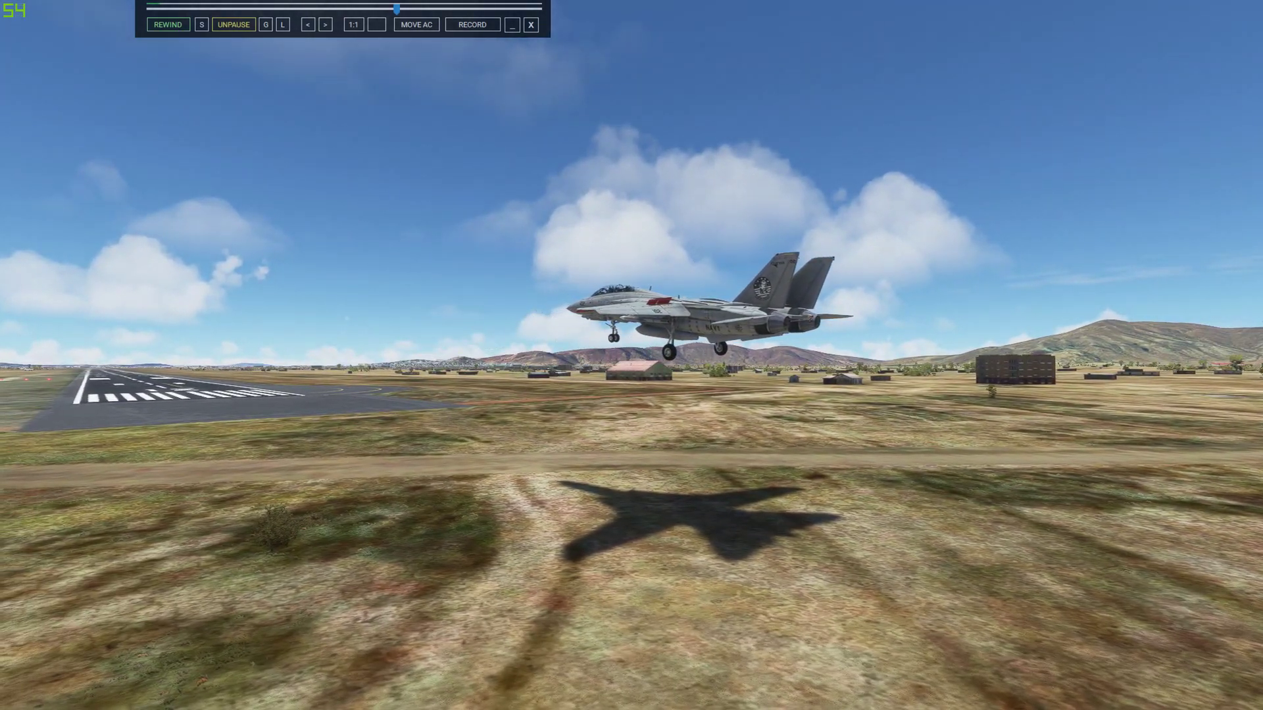
{"action": "left_click", "coordinate": [237, 27]}
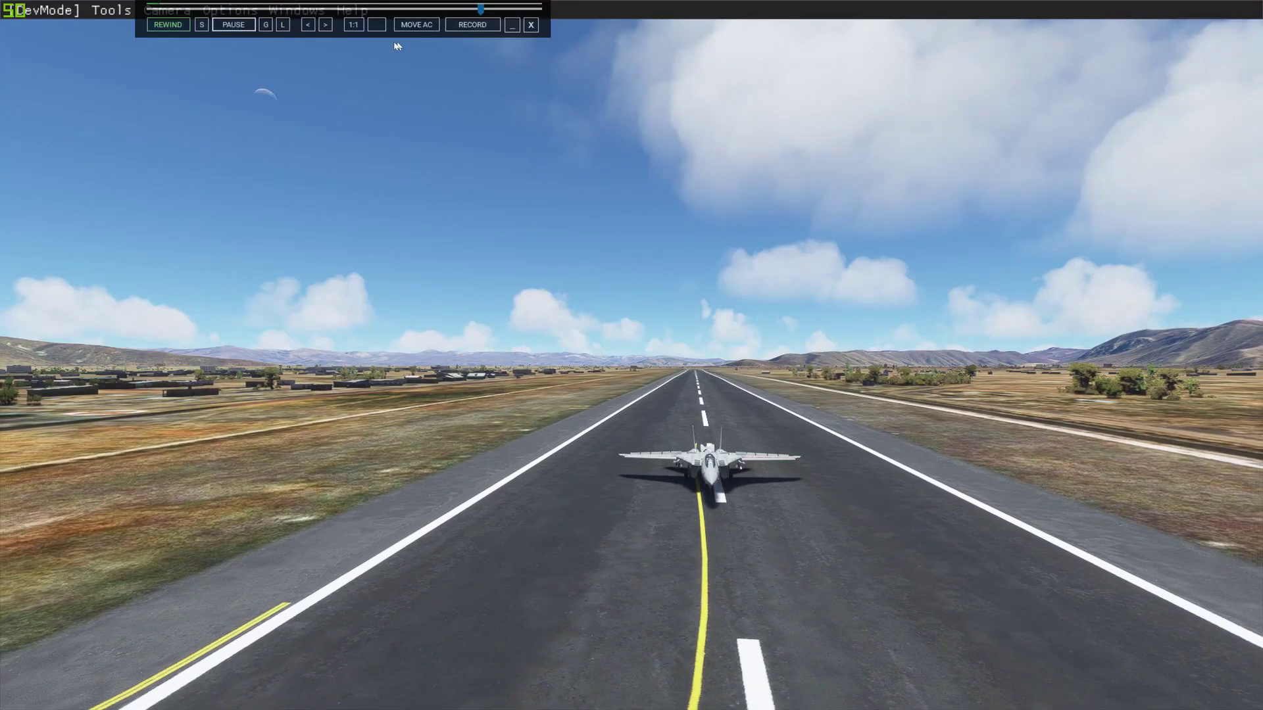
{"action": "left_click", "coordinate": [513, 25]}
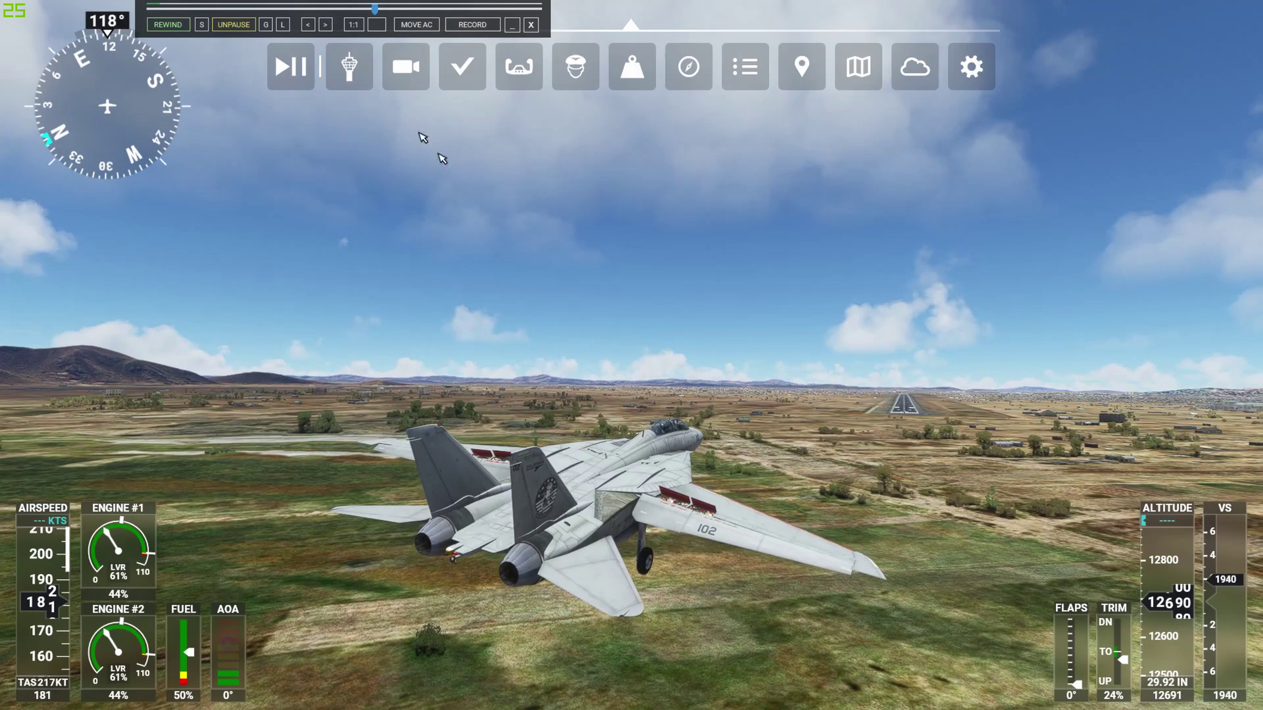
Step: Set the weather to Scattered Clouds, then Rain at dawn, and resume the replay
{"action": "left_click", "coordinate": [915, 66]}
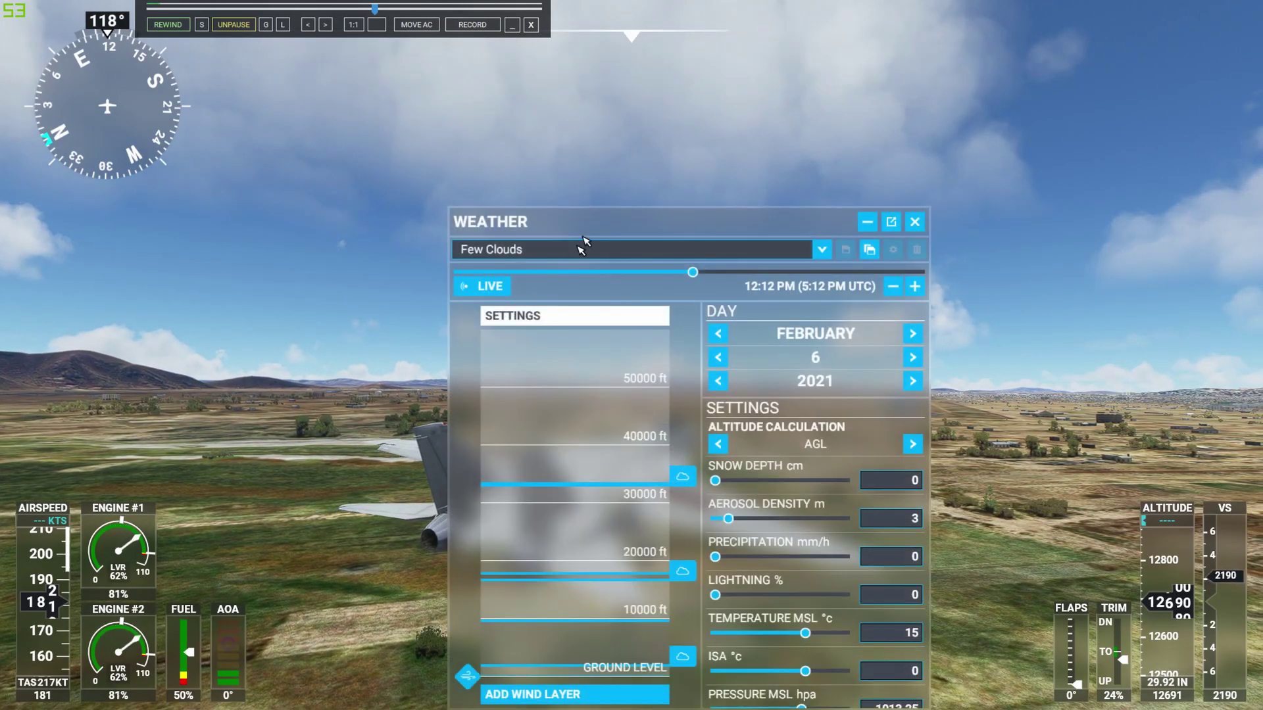
{"action": "left_click", "coordinate": [572, 253]}
{"action": "left_click", "coordinate": [517, 333]}
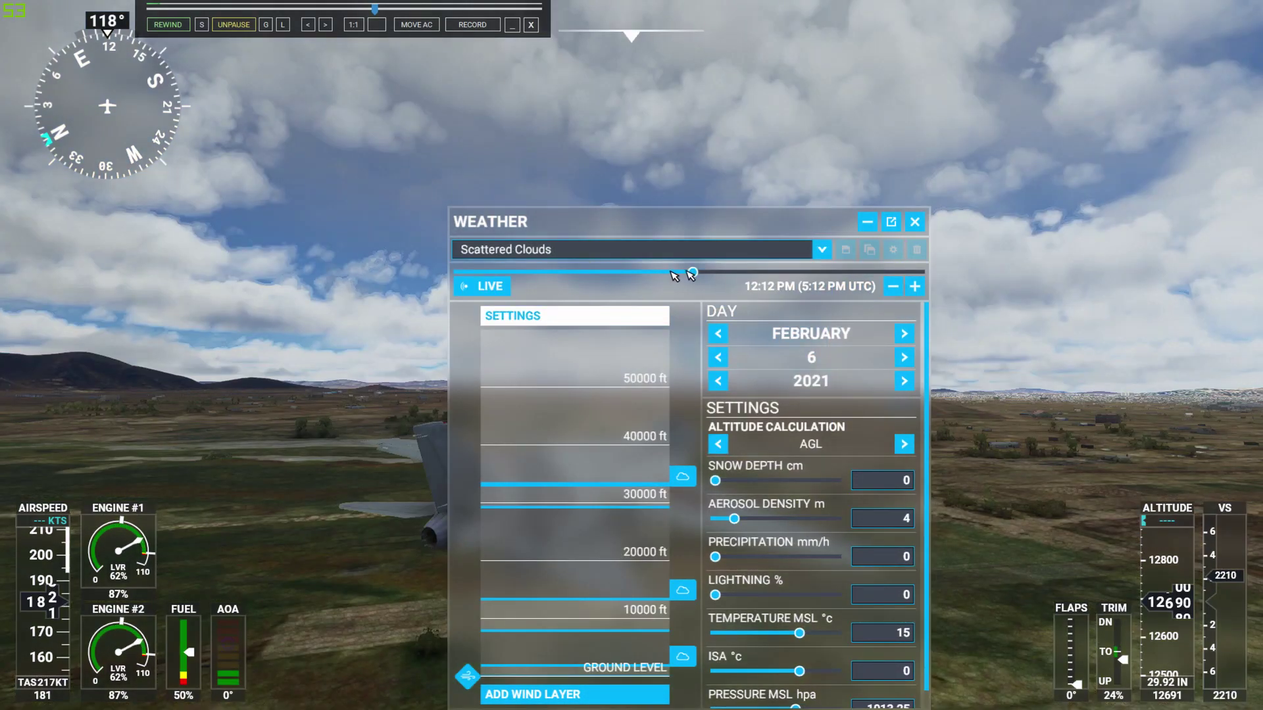
{"action": "left_click_drag", "start_coordinate": [695, 278], "coordinate": [576, 281]}
{"action": "left_click", "coordinate": [821, 249]}
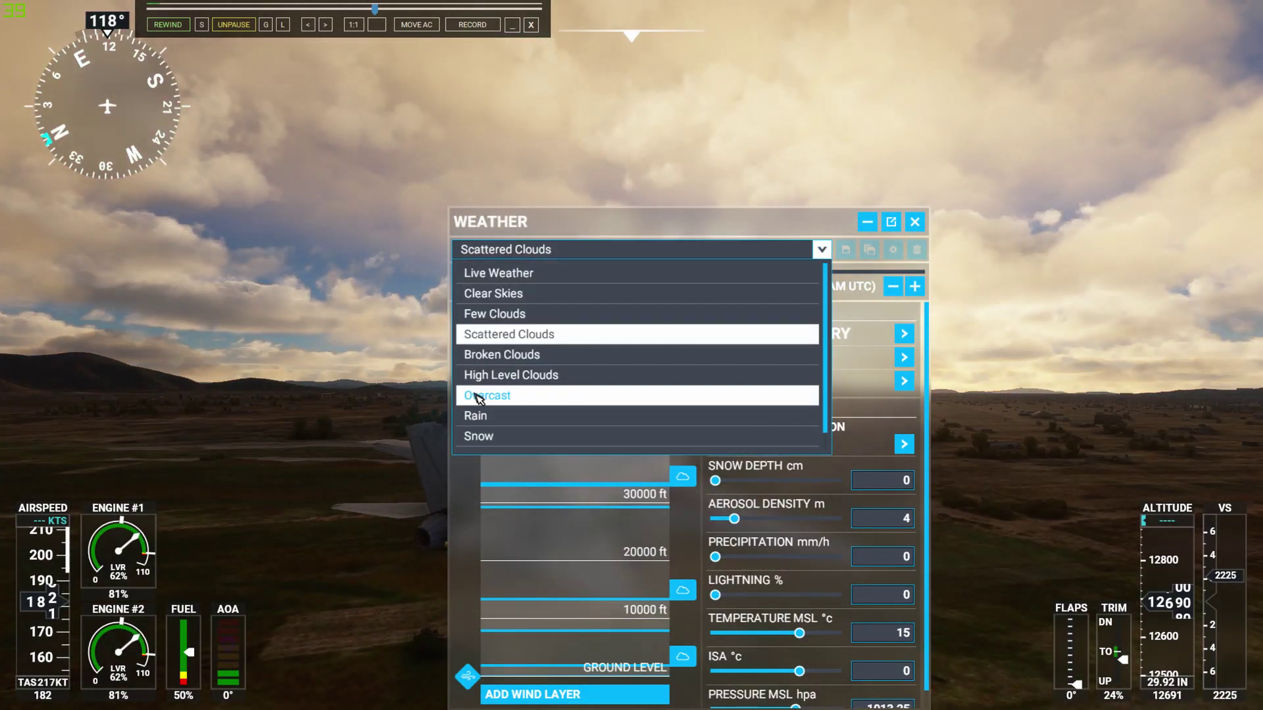
{"action": "left_click", "coordinate": [484, 415]}
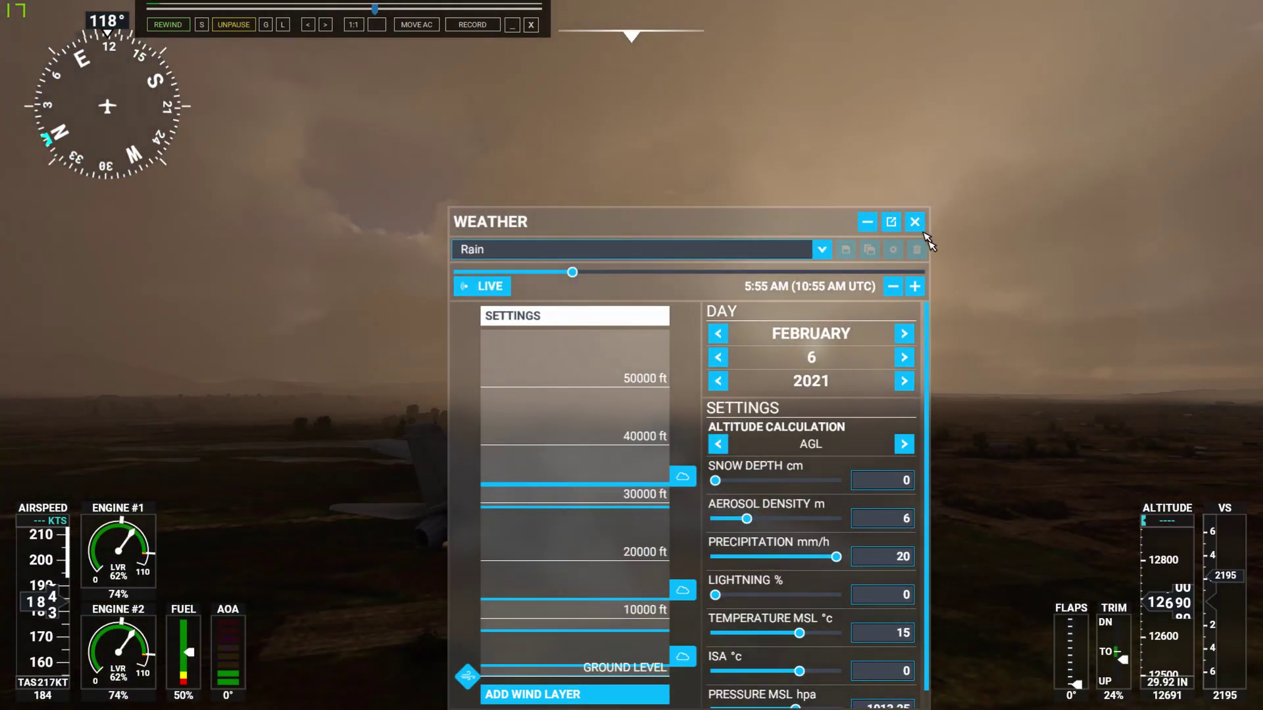
{"action": "left_click", "coordinate": [915, 222]}
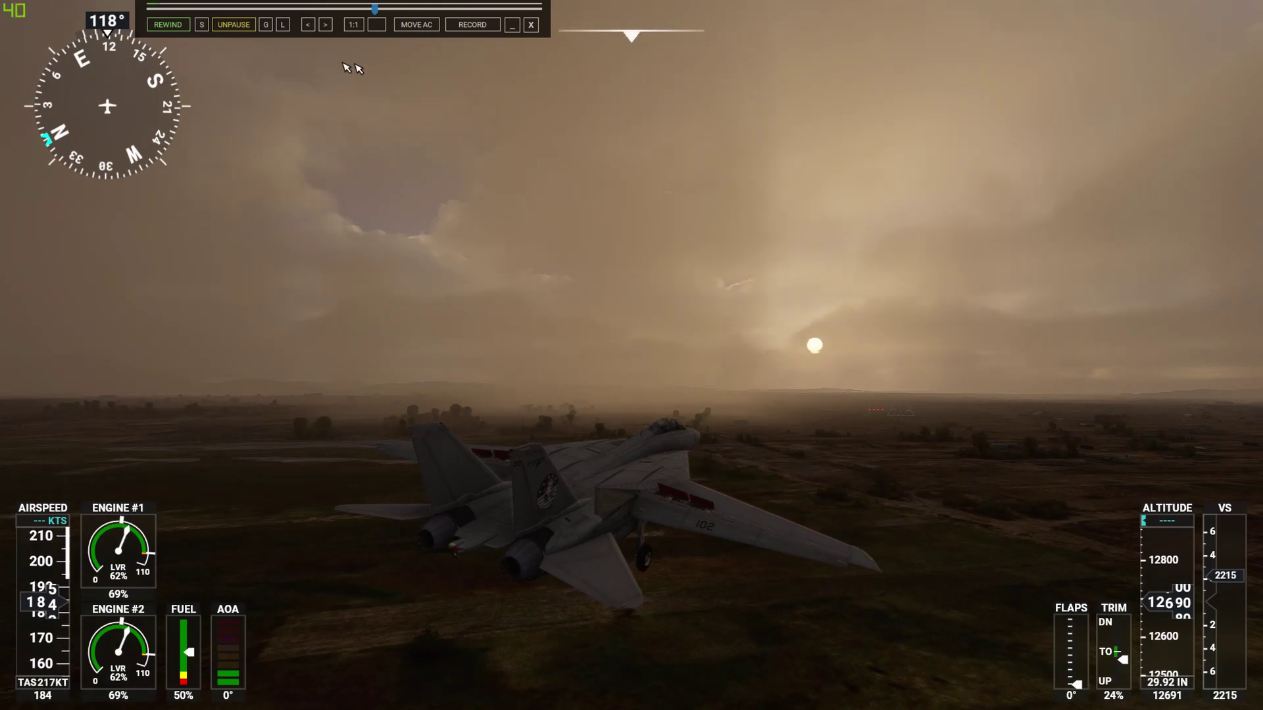
{"action": "left_click", "coordinate": [227, 25]}
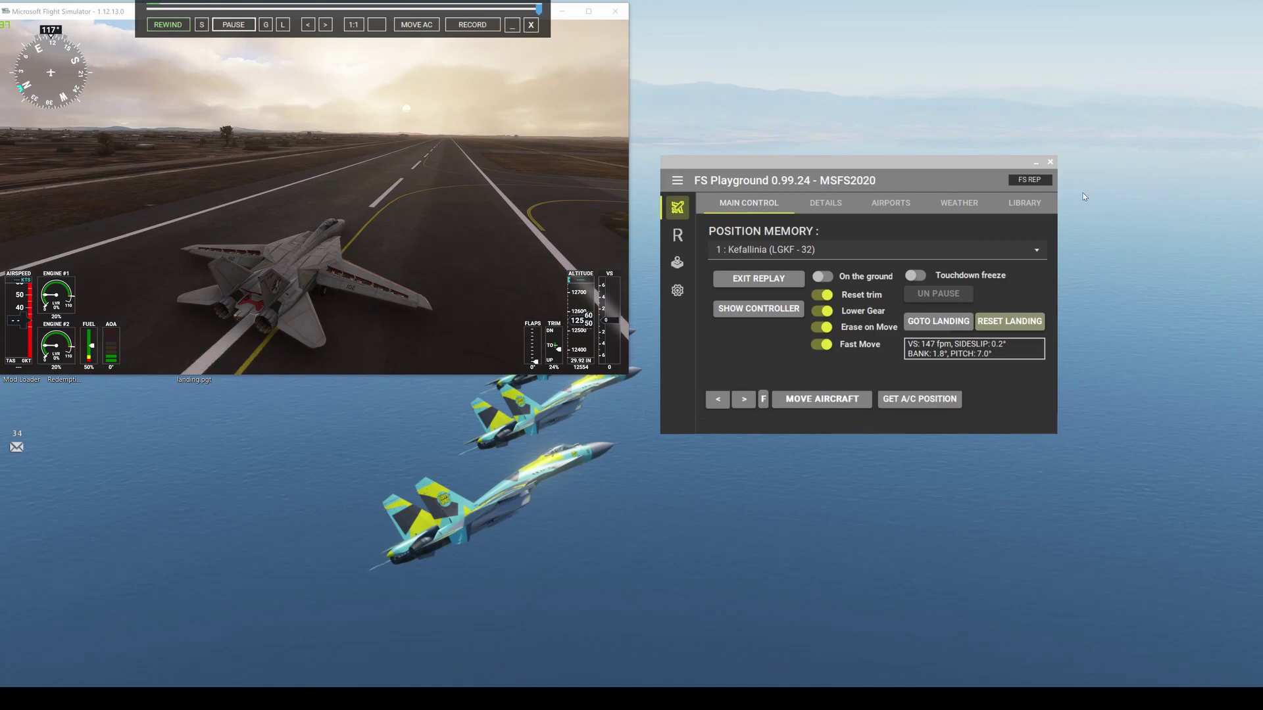
Step: Browse the Library page and the saved positions list, keeping Kefallinia selected
{"action": "left_click", "coordinate": [1024, 206]}
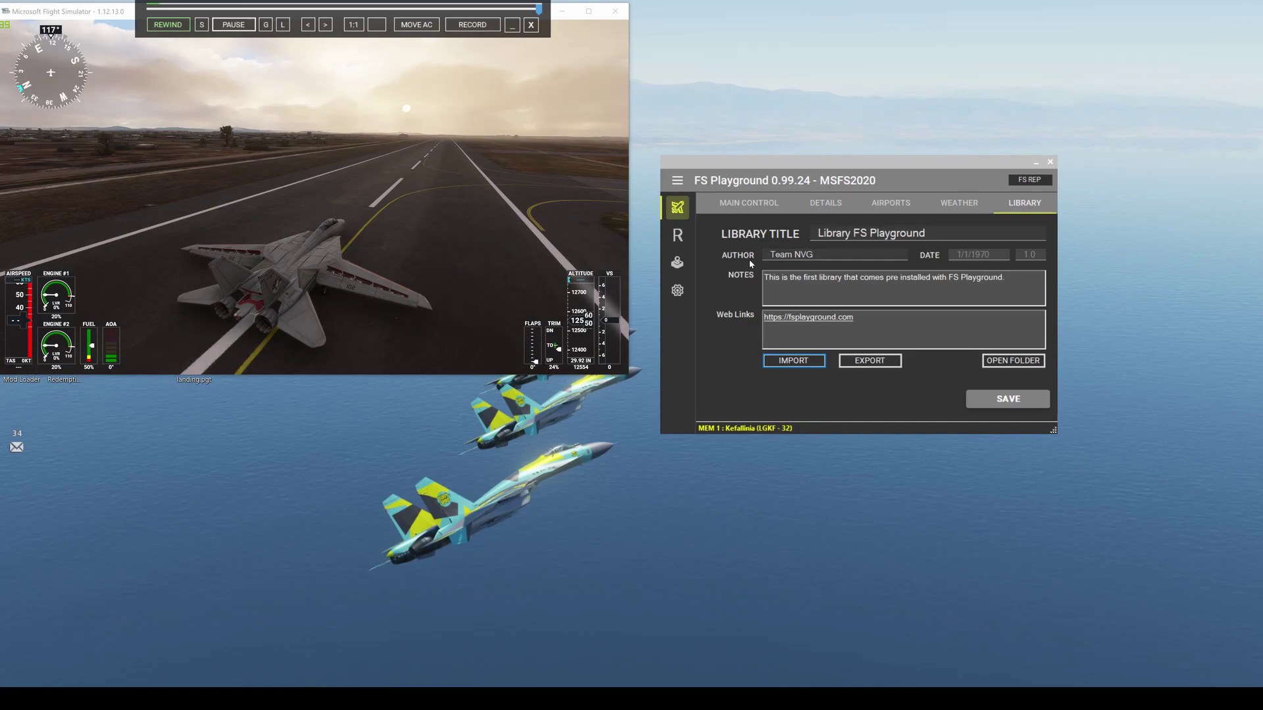
{"action": "left_click", "coordinate": [1007, 399]}
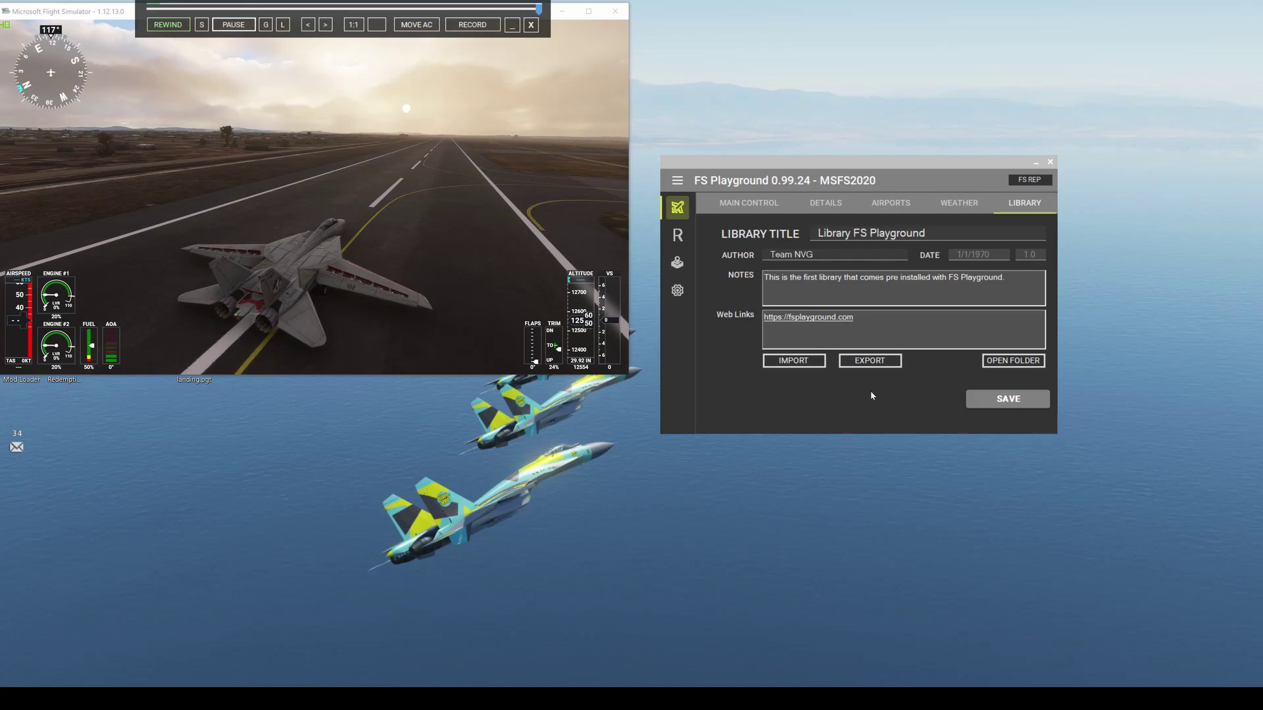
{"action": "left_click", "coordinate": [736, 213]}
{"action": "left_click", "coordinate": [950, 247]}
{"action": "scroll", "coordinate": [879, 317], "scroll_direction": "down", "scroll_amount": 2}
{"action": "scroll", "coordinate": [880, 321], "scroll_direction": "down", "scroll_amount": 8}
{"action": "scroll", "coordinate": [744, 366], "scroll_direction": "up", "scroll_amount": 10}
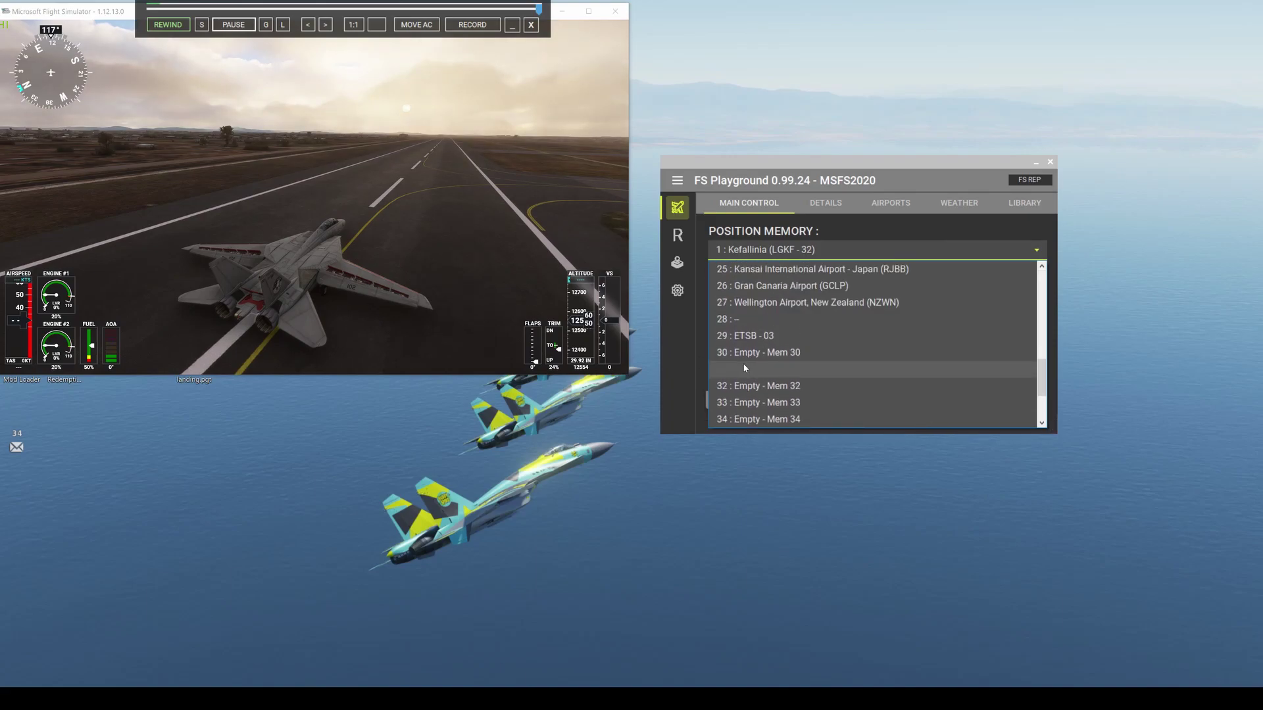
{"action": "left_click", "coordinate": [836, 274]}
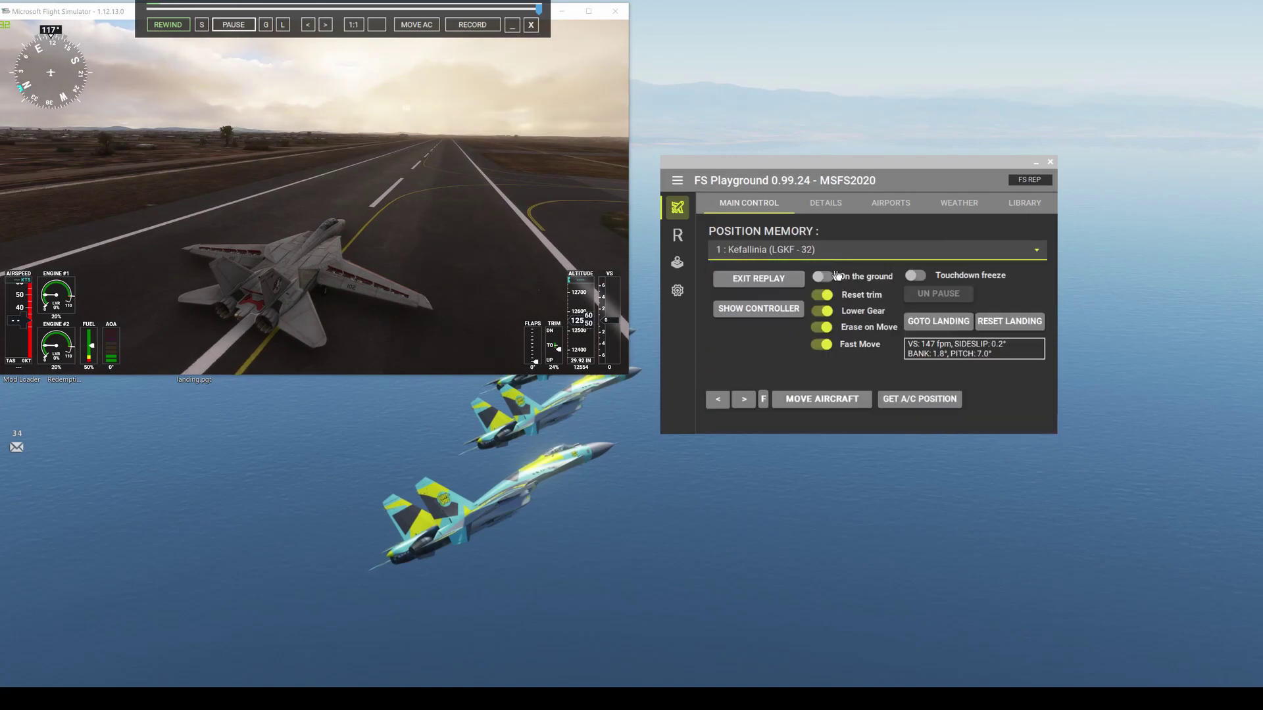
Step: View the position Details and Airports pages, then go to the force-feedback page
{"action": "left_click", "coordinate": [824, 203]}
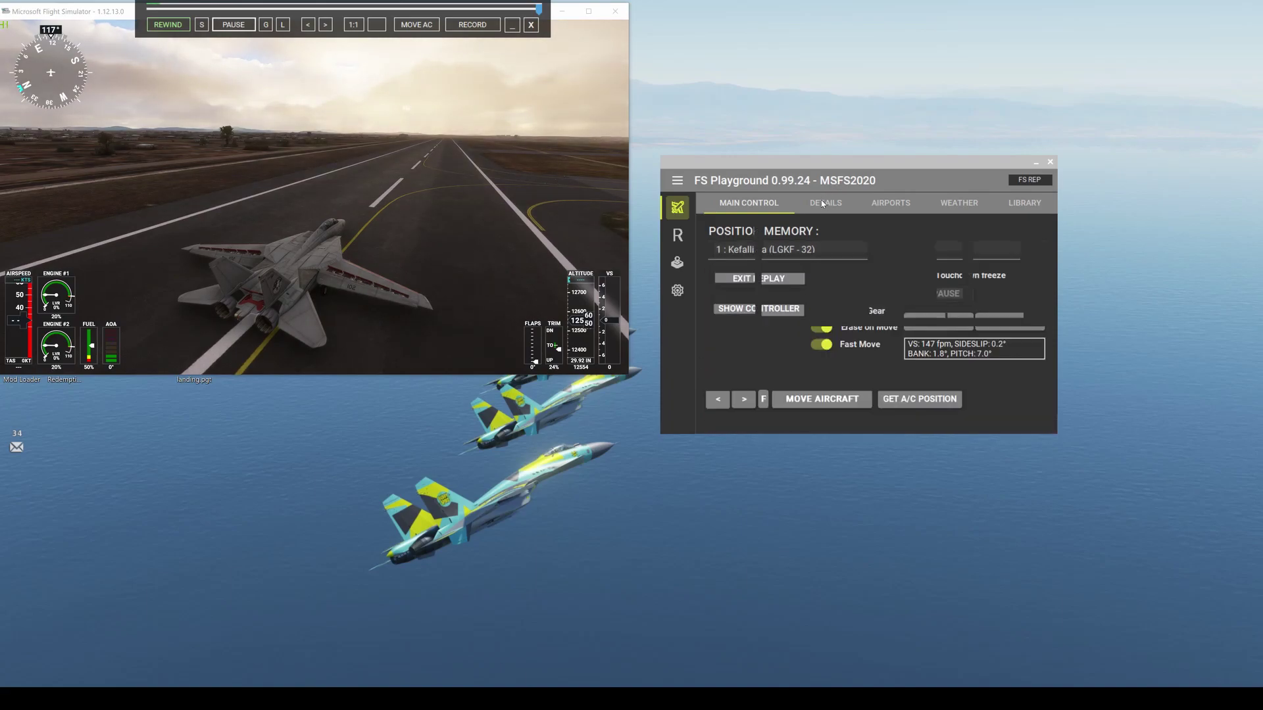
{"action": "left_click", "coordinate": [882, 206]}
{"action": "left_click", "coordinate": [760, 205]}
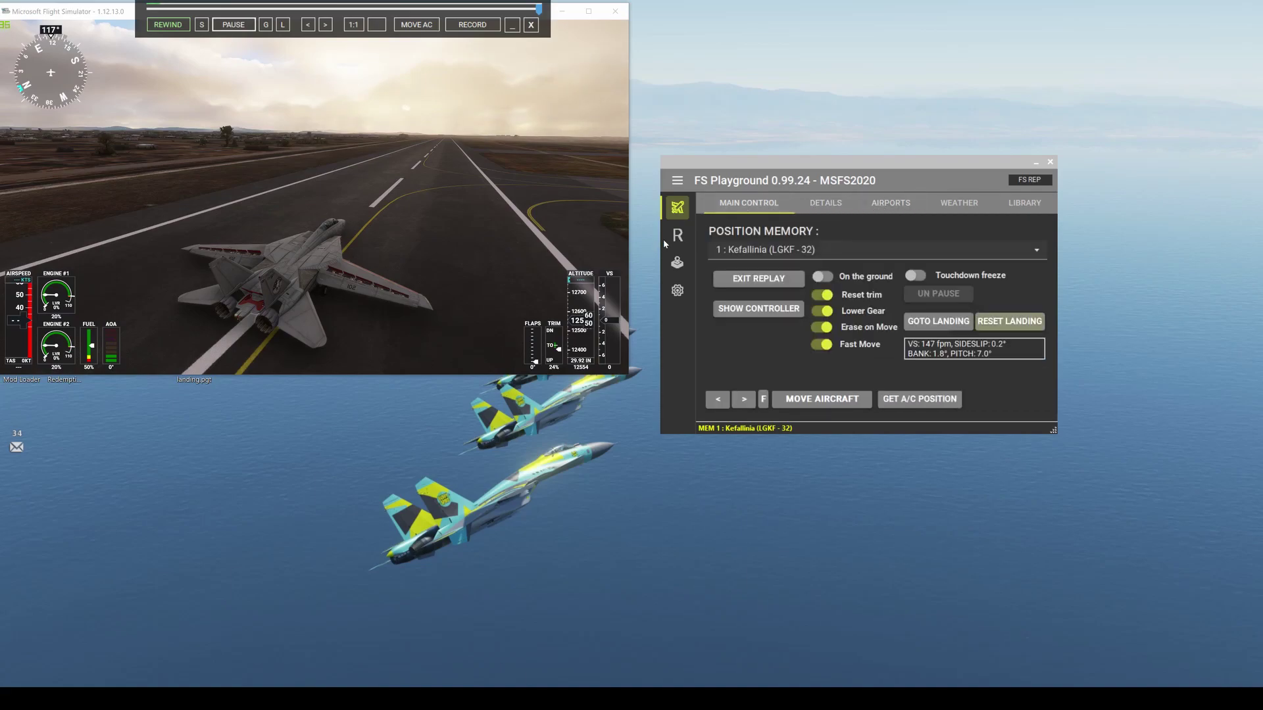
{"action": "left_click", "coordinate": [680, 262]}
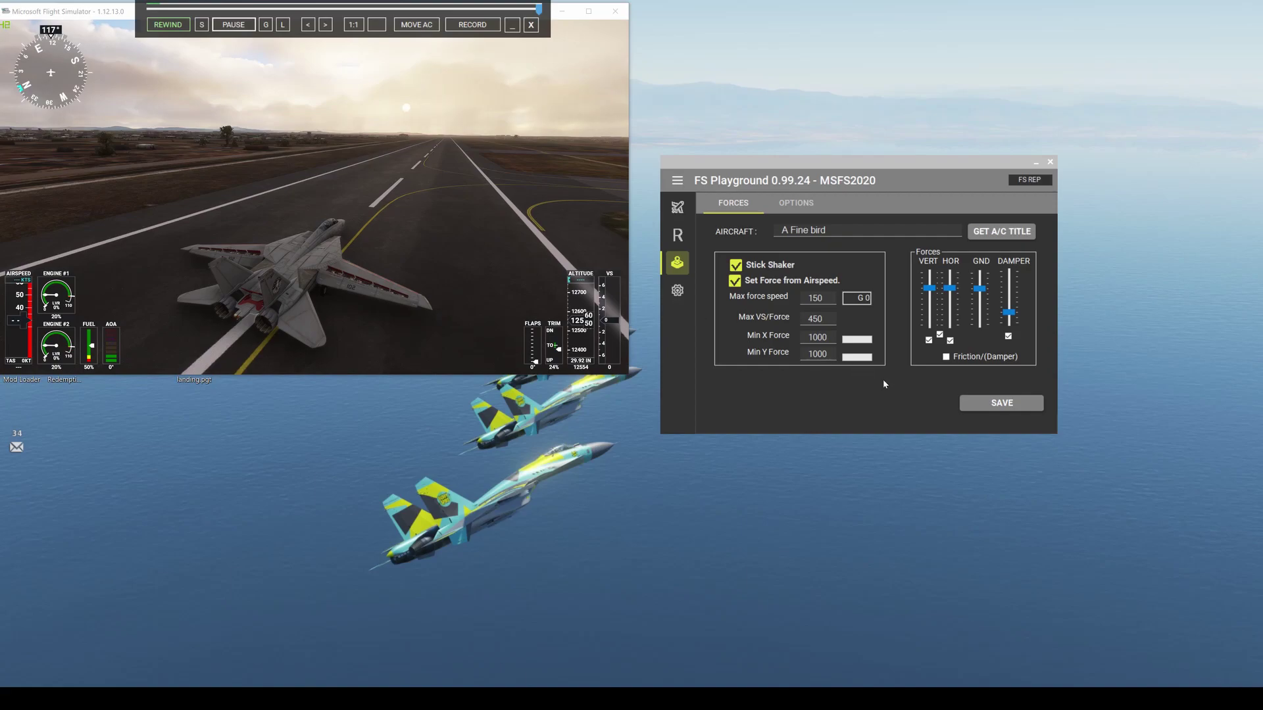
Step: Apply colour theme 2 in dark mode, turn off landing-rate speech, and return to replay controls
{"action": "left_click", "coordinate": [677, 292]}
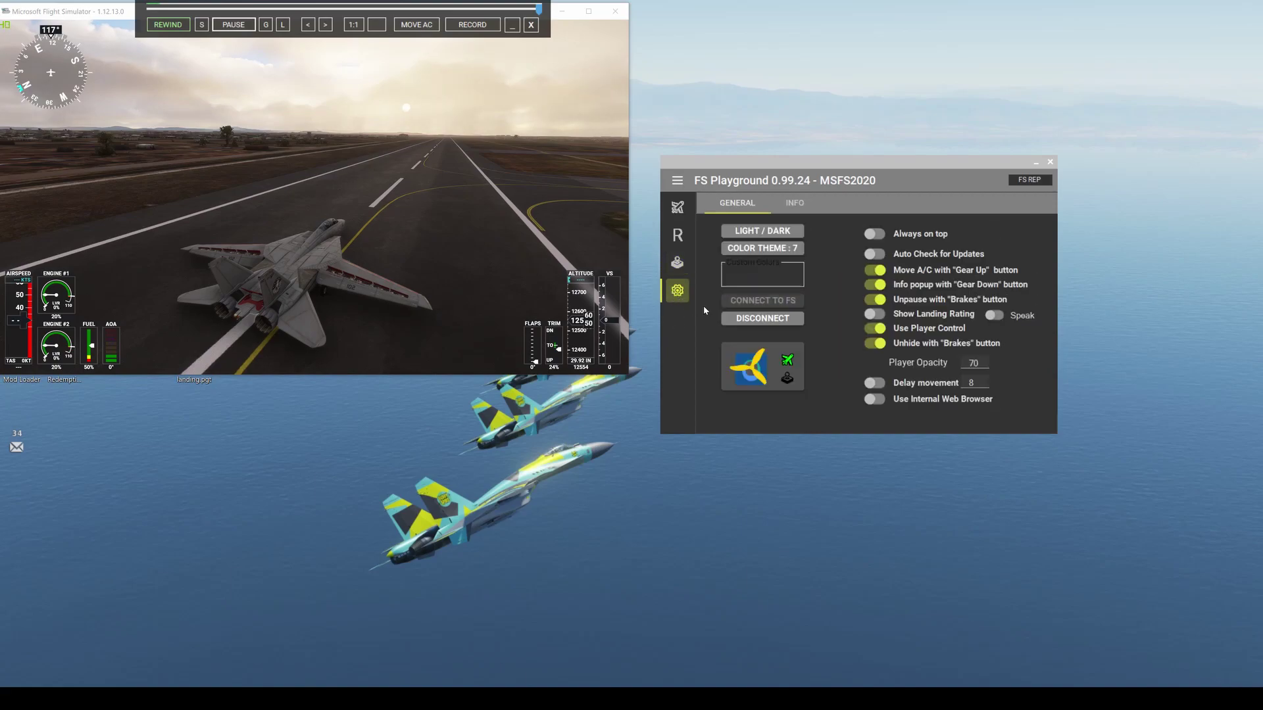
{"action": "left_click", "coordinate": [784, 248]}
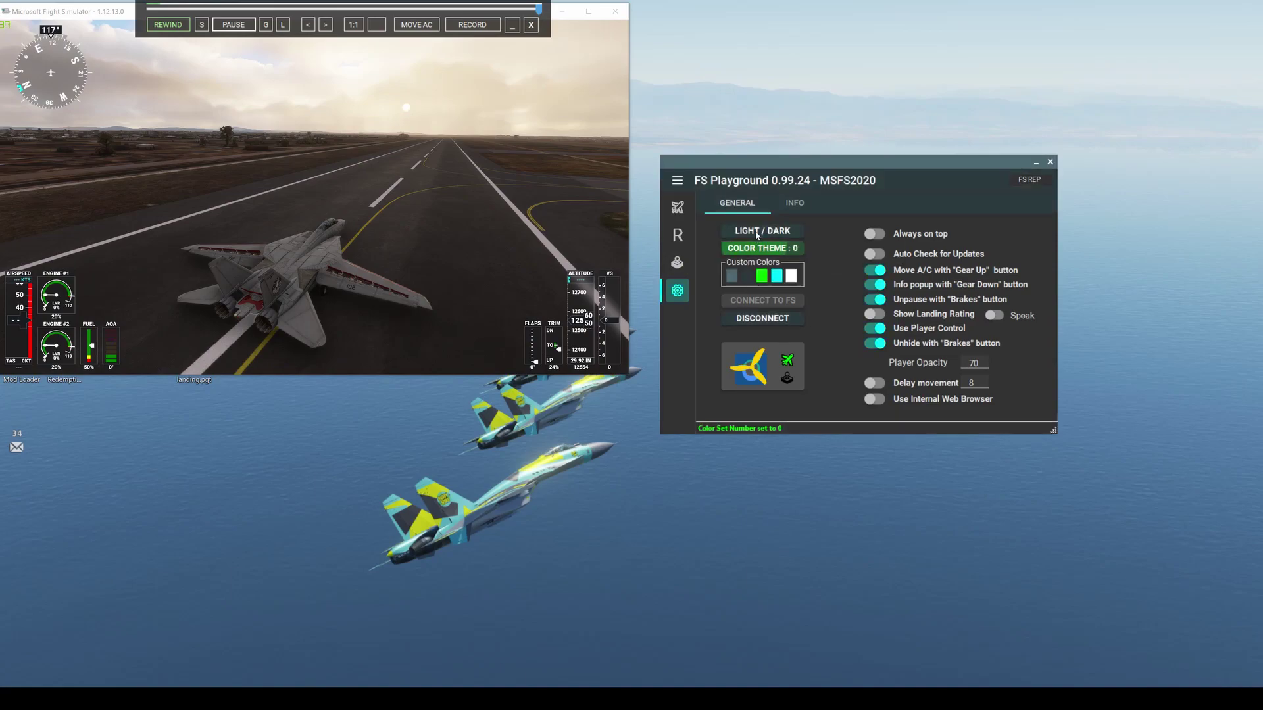
{"action": "left_click", "coordinate": [753, 252]}
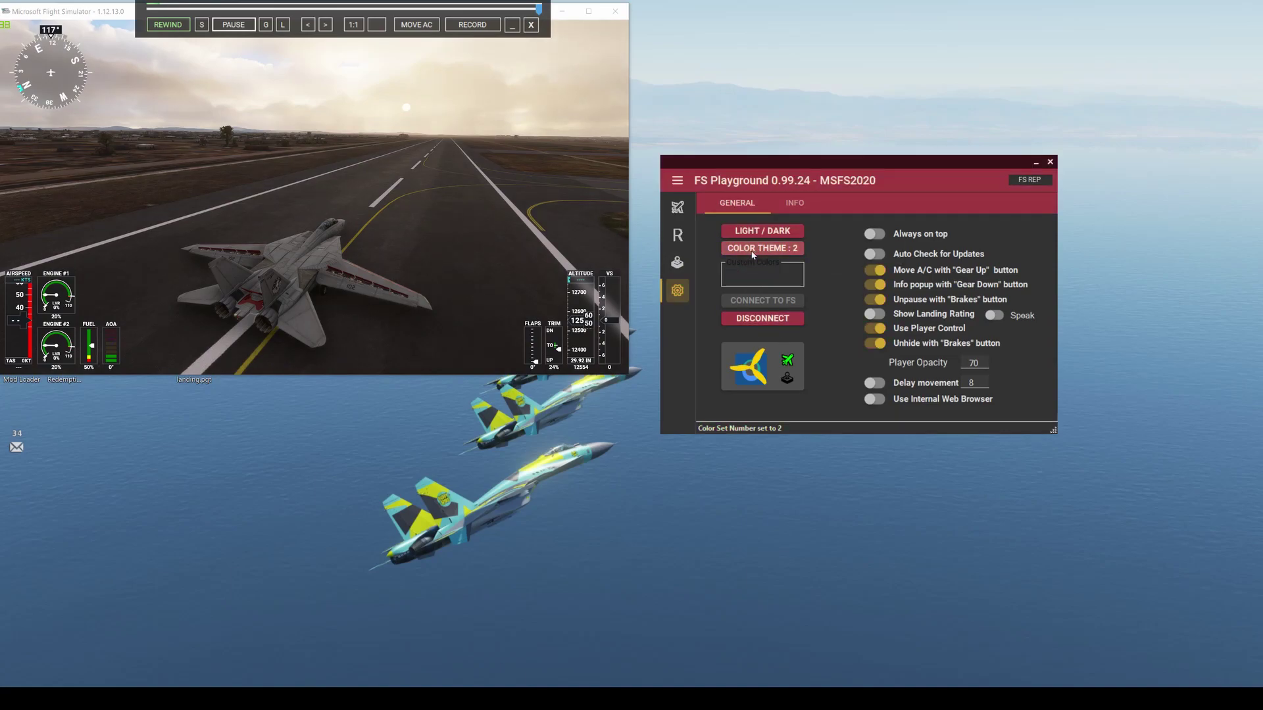
{"action": "left_click", "coordinate": [762, 231]}
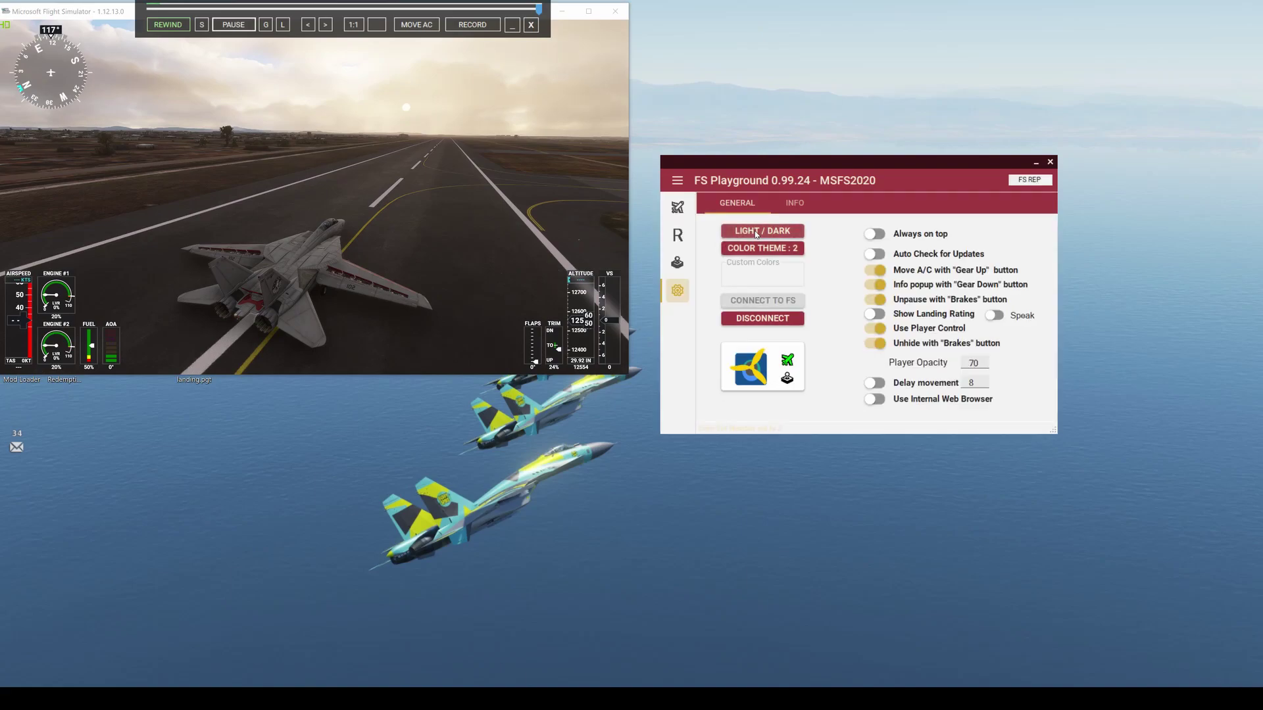
{"action": "left_click", "coordinate": [761, 231]}
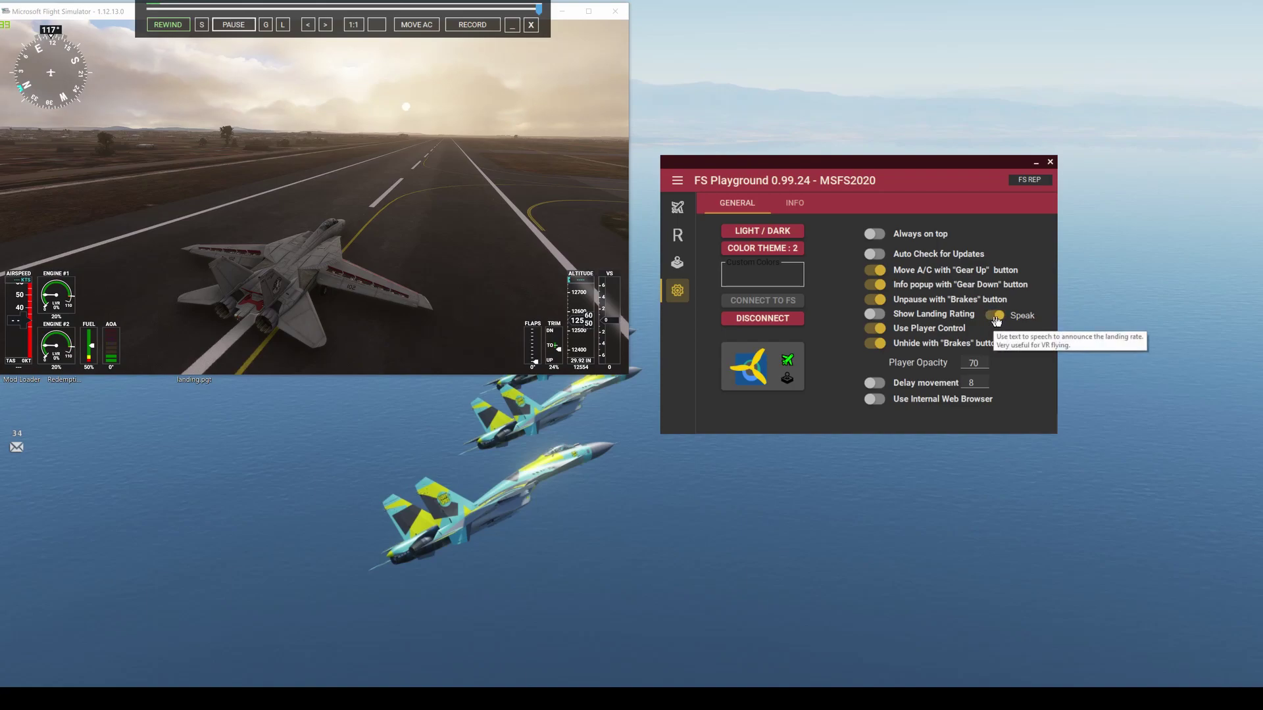
{"action": "left_click", "coordinate": [995, 317]}
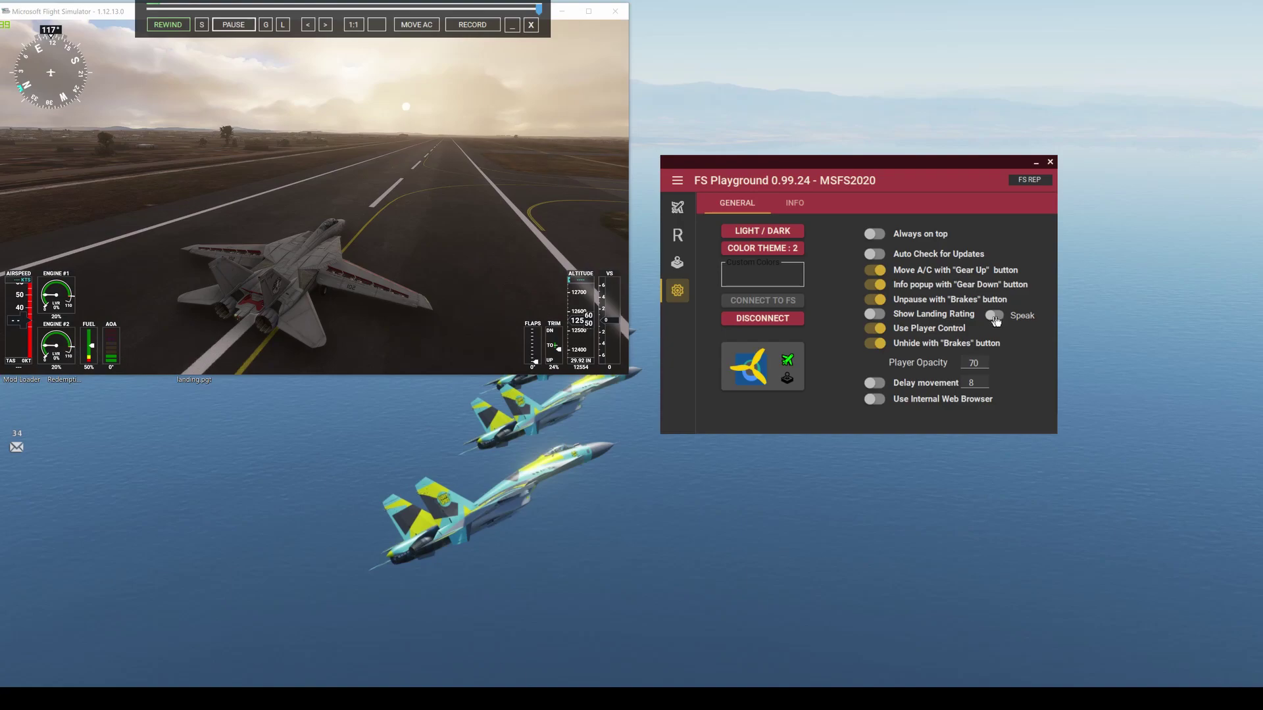
{"action": "left_click", "coordinate": [678, 235]}
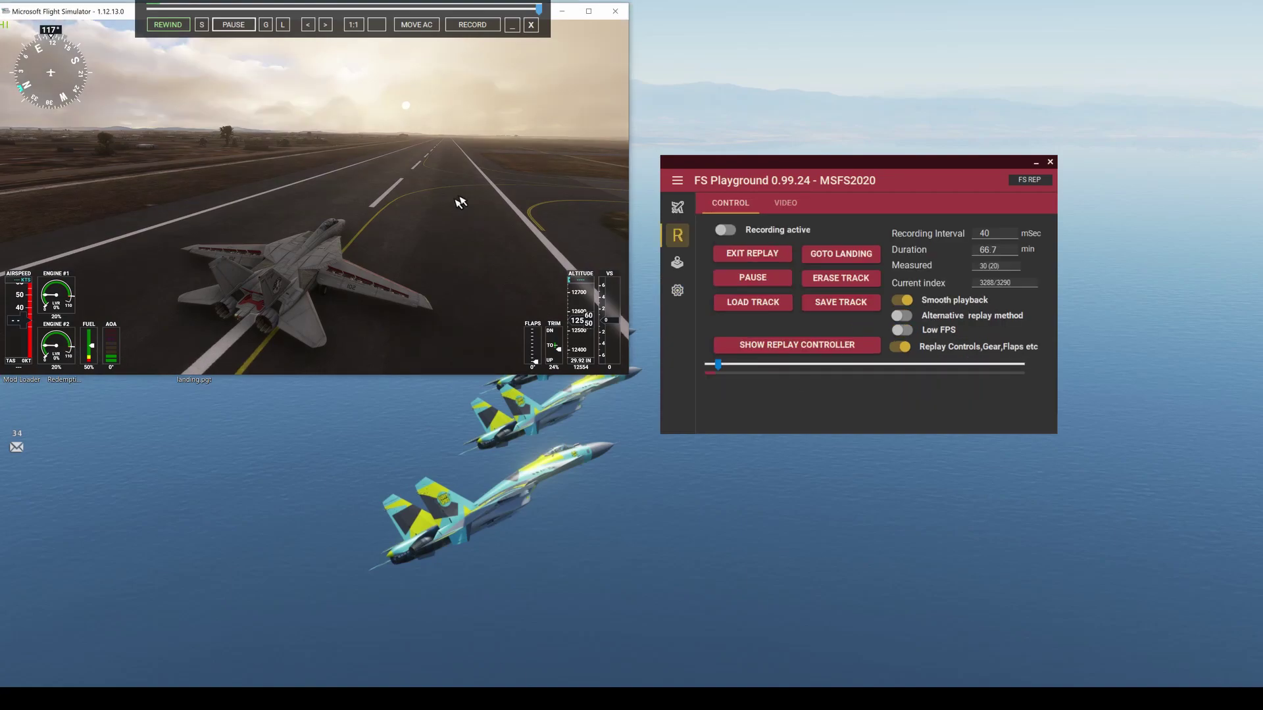
Step: Rewind the replay slider back to index 1616 of 3290
{"action": "left_click_drag", "start_coordinate": [537, 12], "coordinate": [340, 12]}
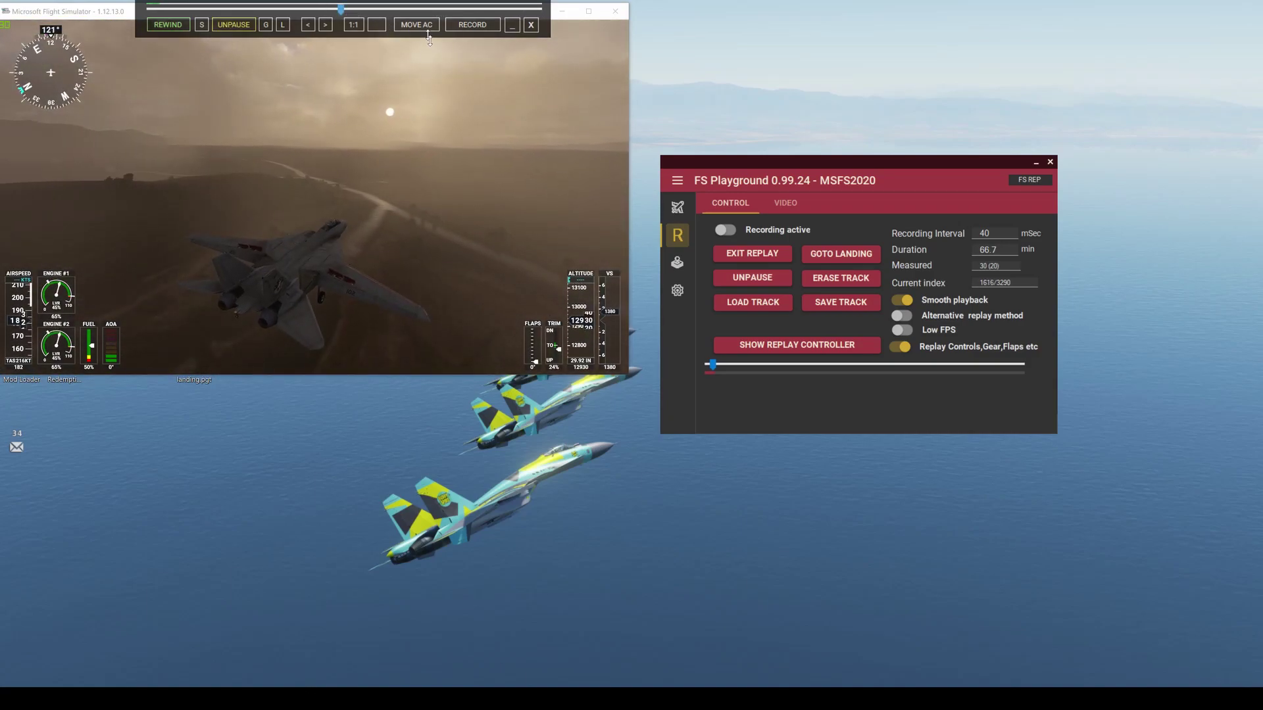